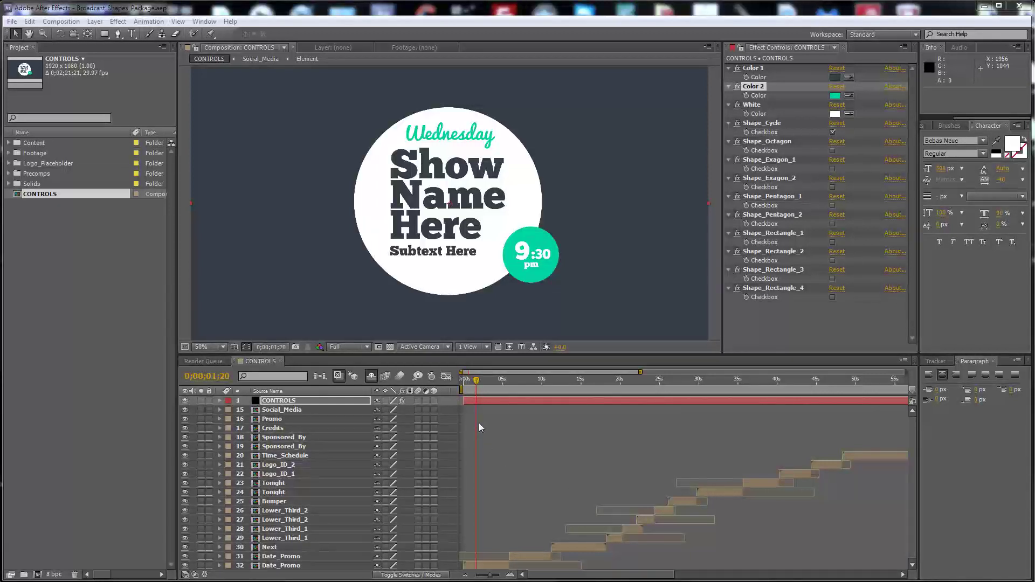
Select the CONTROLS layer and try a darker magenta for Color 1, then discard it.
click(475, 401)
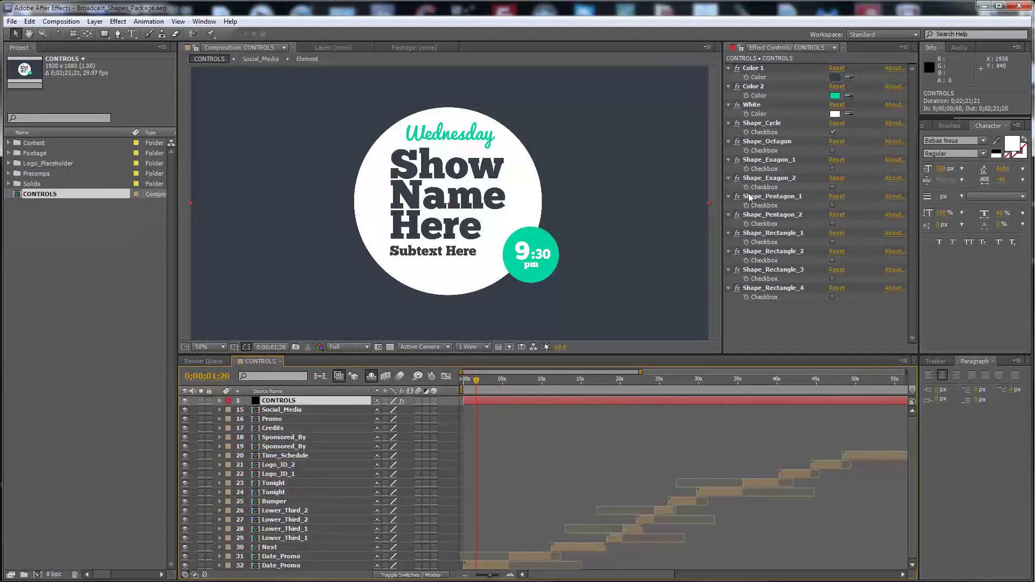
click(754, 68)
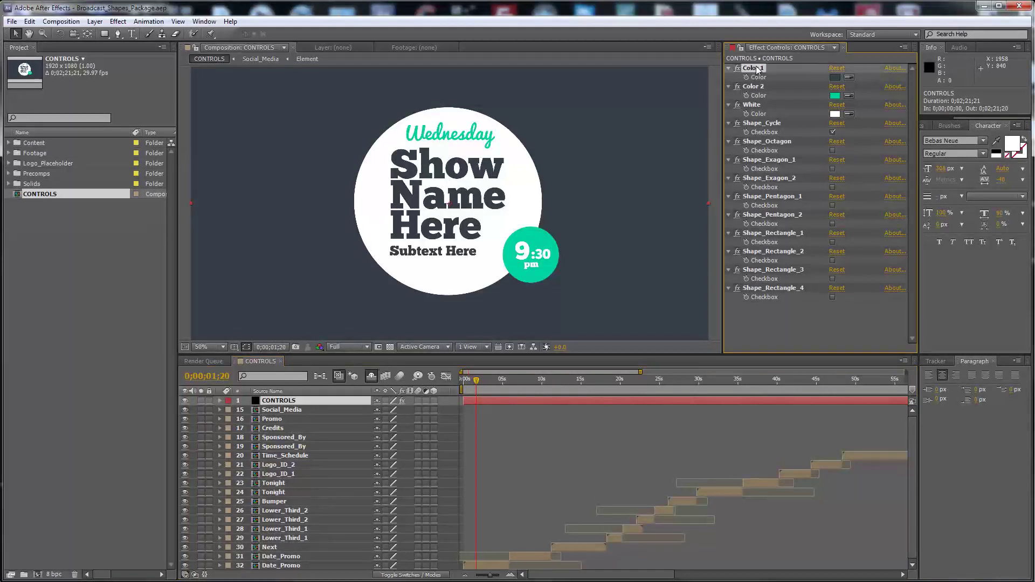
click(834, 78)
click(749, 435)
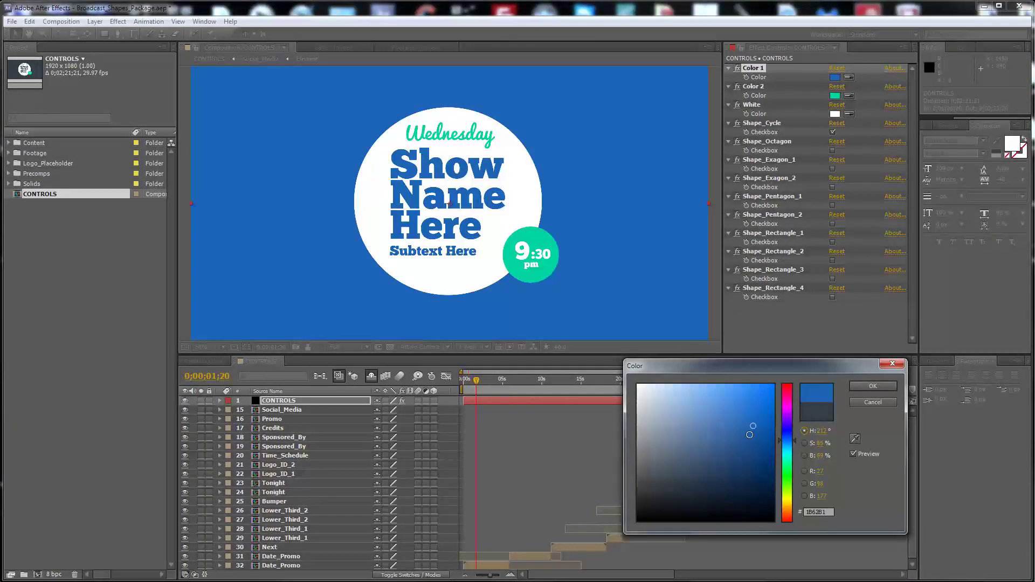
drag(787, 449, 788, 405)
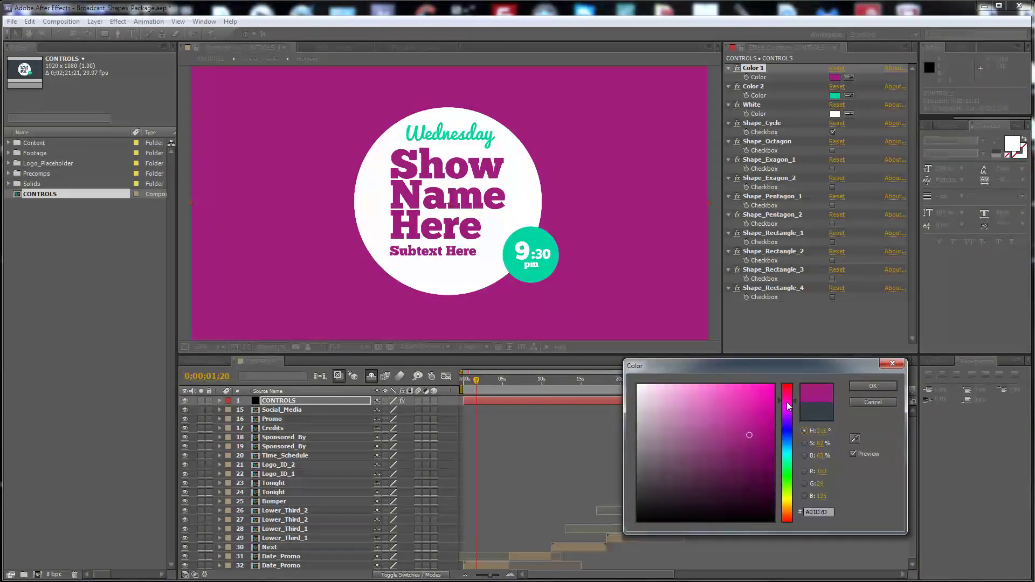
drag(742, 432, 740, 458)
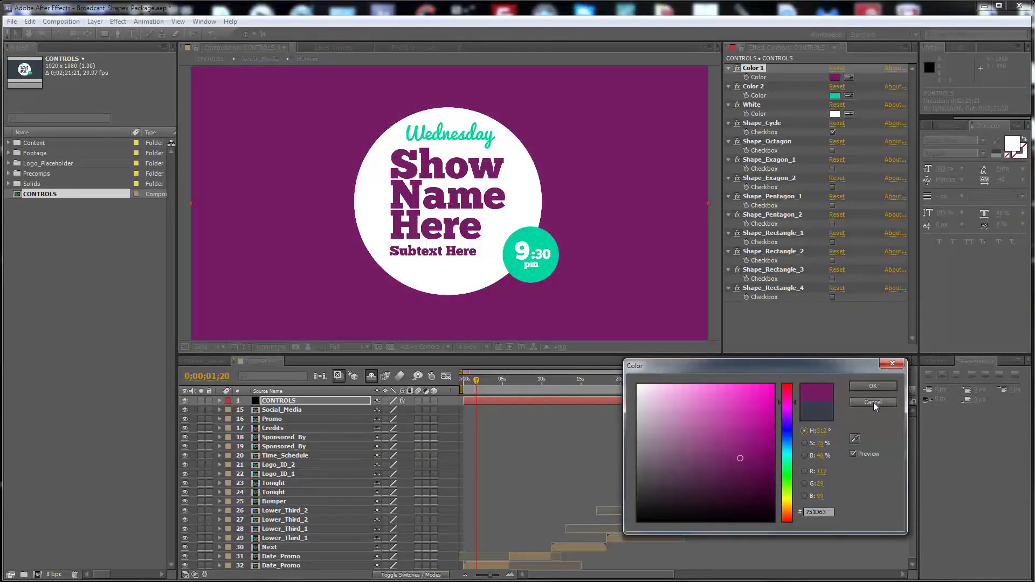
click(873, 402)
Try a grey-green Color 2 and a magenta White, discarding both colour changes.
click(835, 95)
click(683, 466)
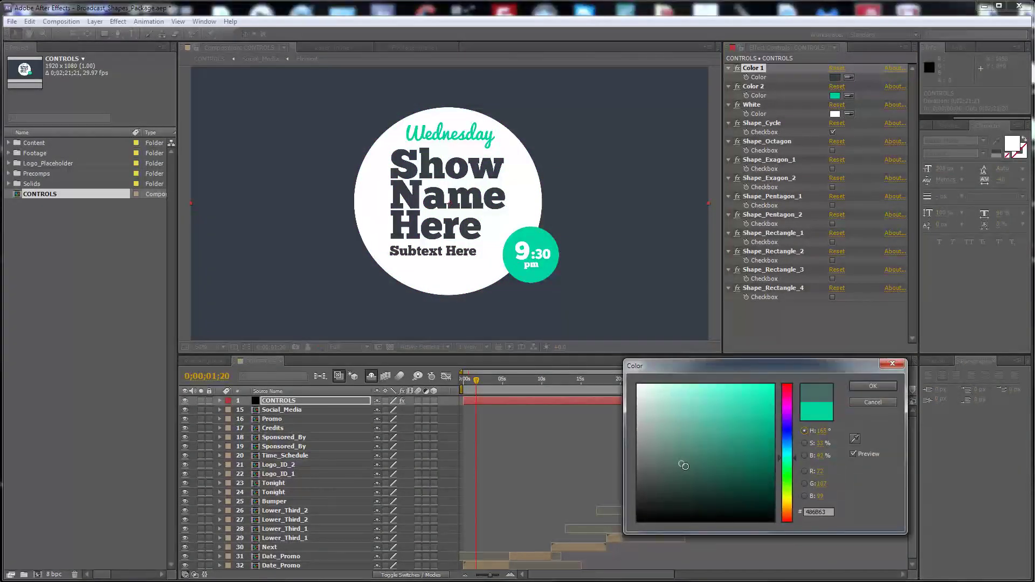
drag(683, 465, 652, 435)
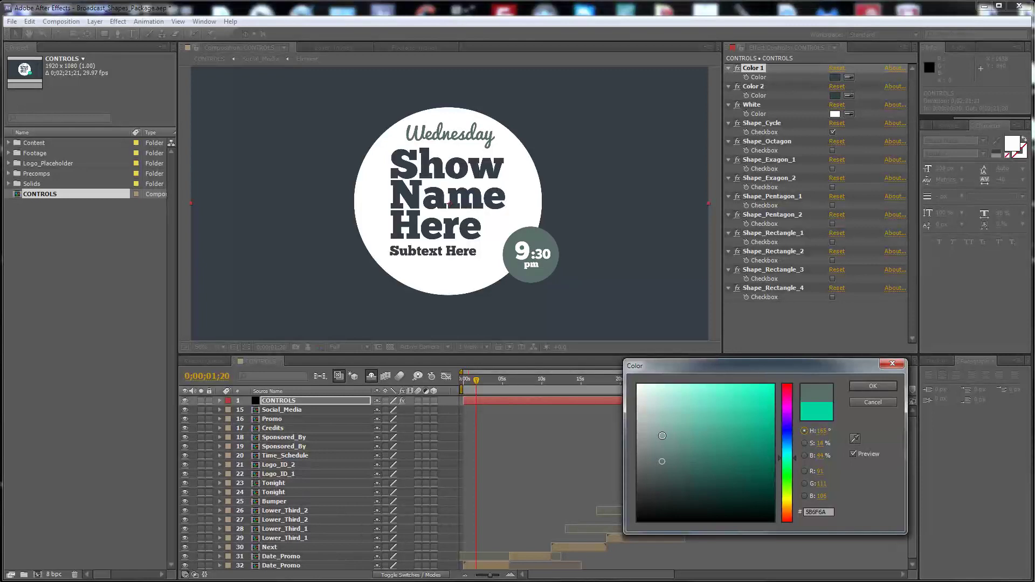
click(873, 402)
click(834, 114)
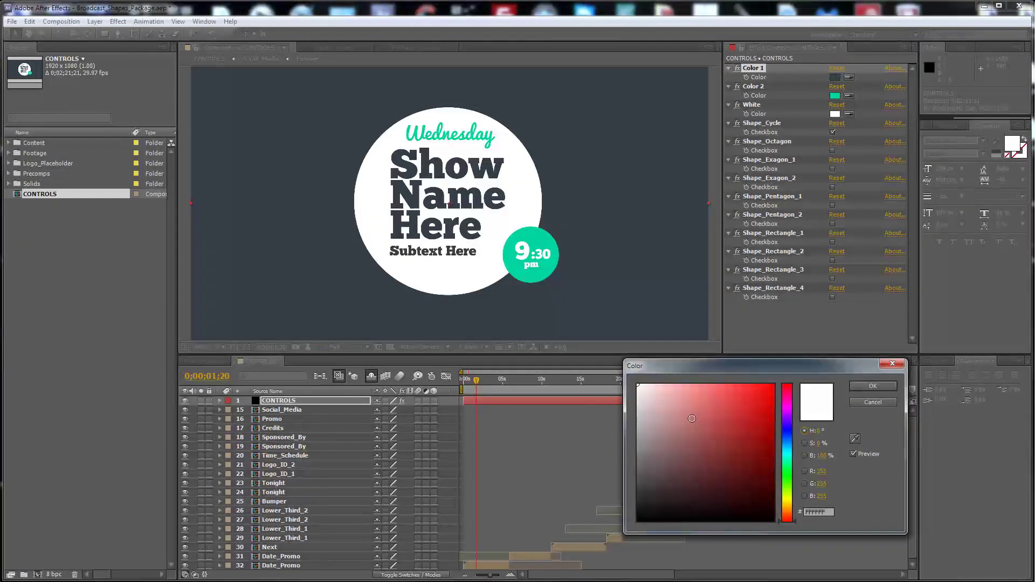
click(786, 406)
drag(746, 418, 739, 430)
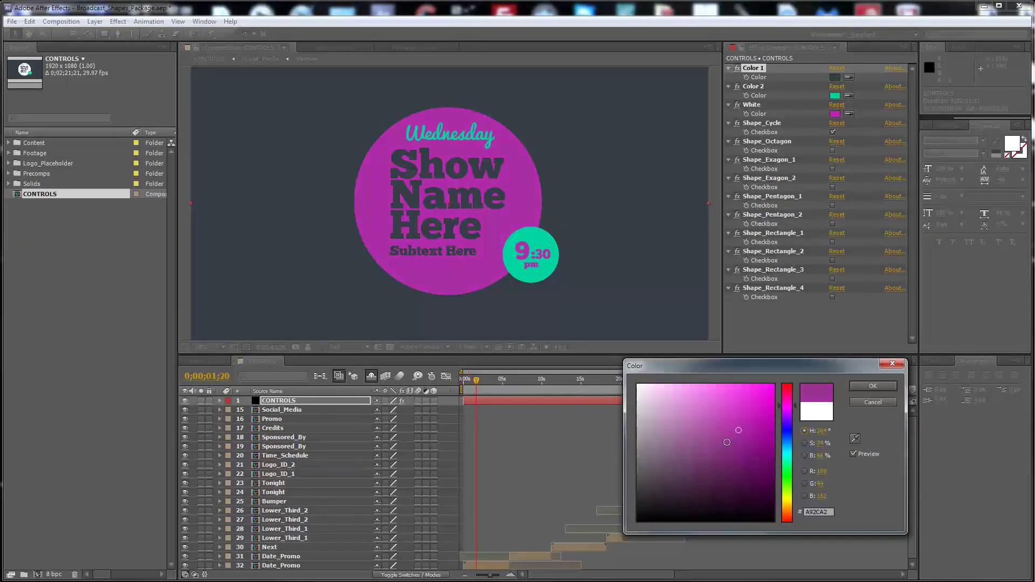
click(869, 402)
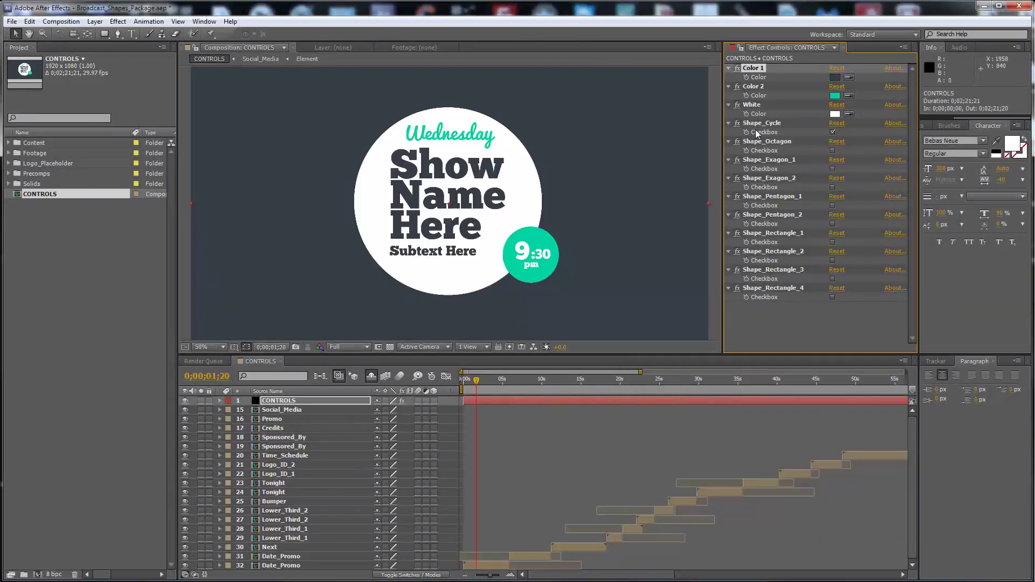
After trying Octagon, Rectangle_3 and Rectangle_1, leave only Shape_Rectangle_4 checked; expand Logo_Placeholder.
click(758, 125)
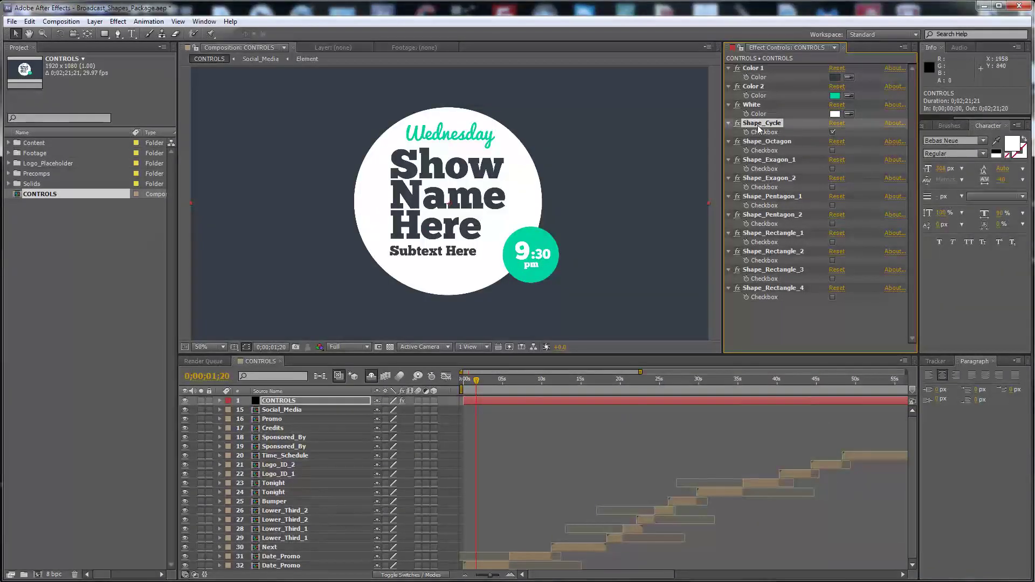
click(832, 132)
click(832, 151)
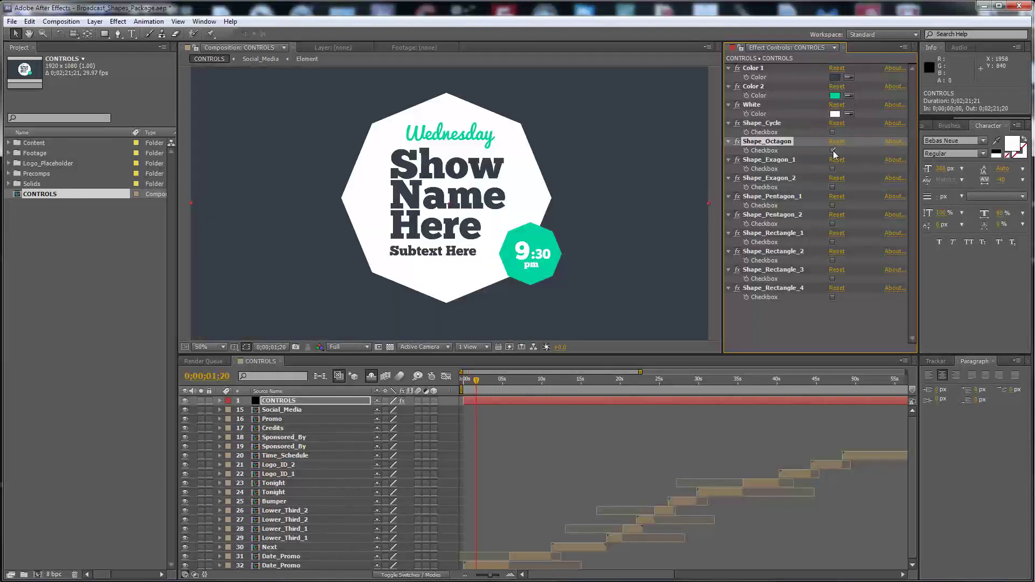
click(833, 279)
click(833, 150)
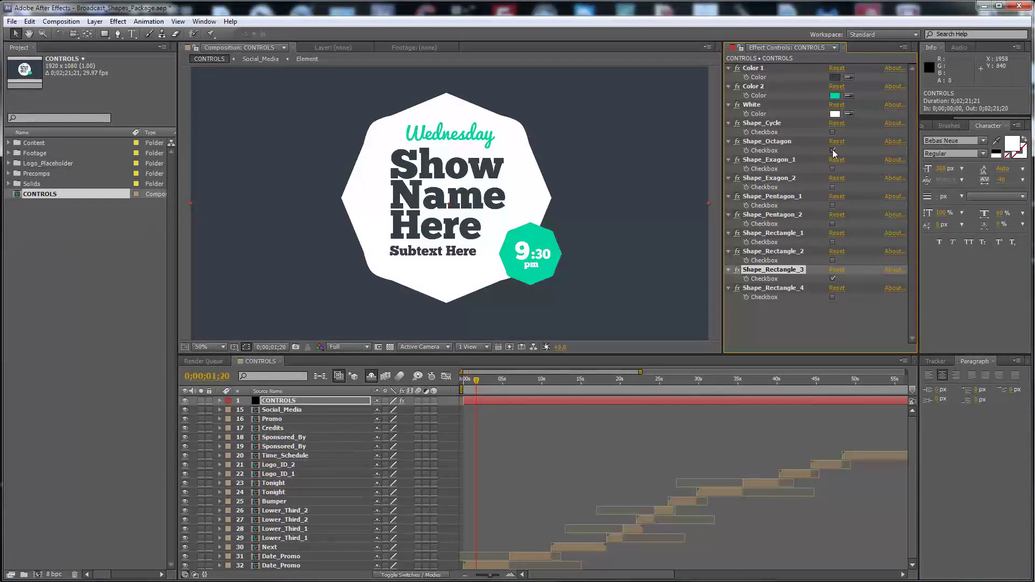
click(833, 278)
click(832, 242)
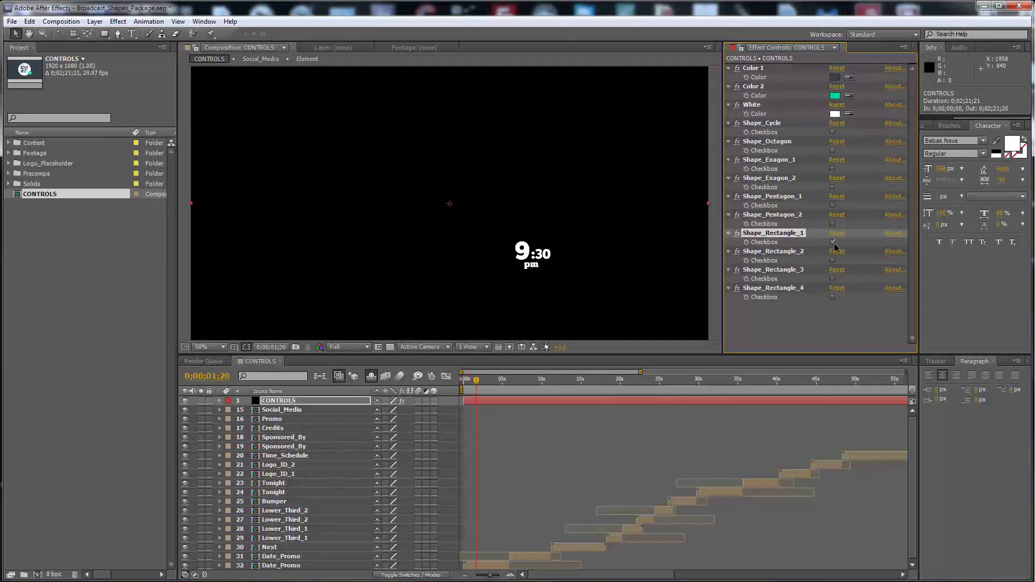
click(833, 297)
click(833, 242)
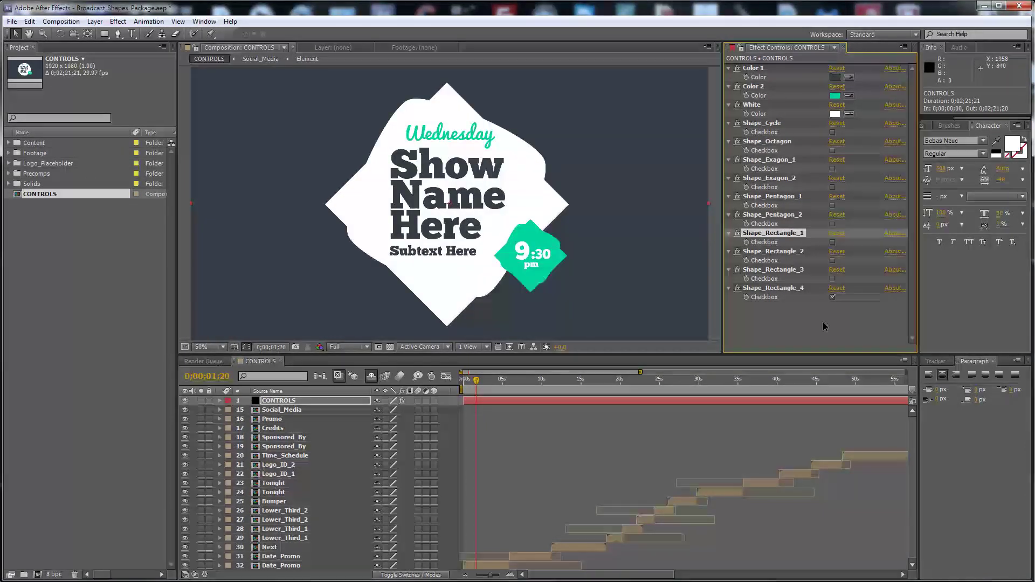
click(489, 488)
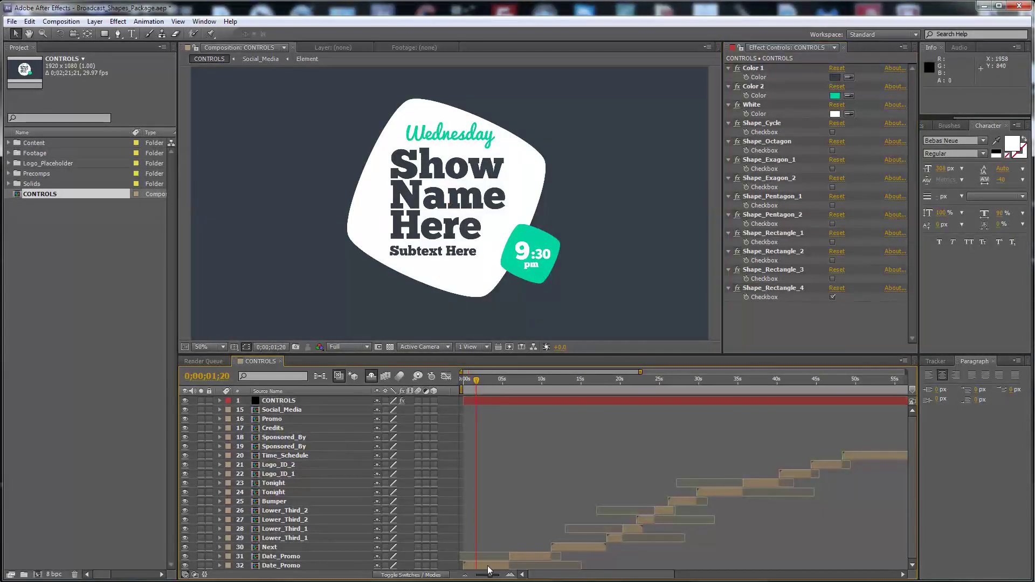
click(8, 164)
click(50, 163)
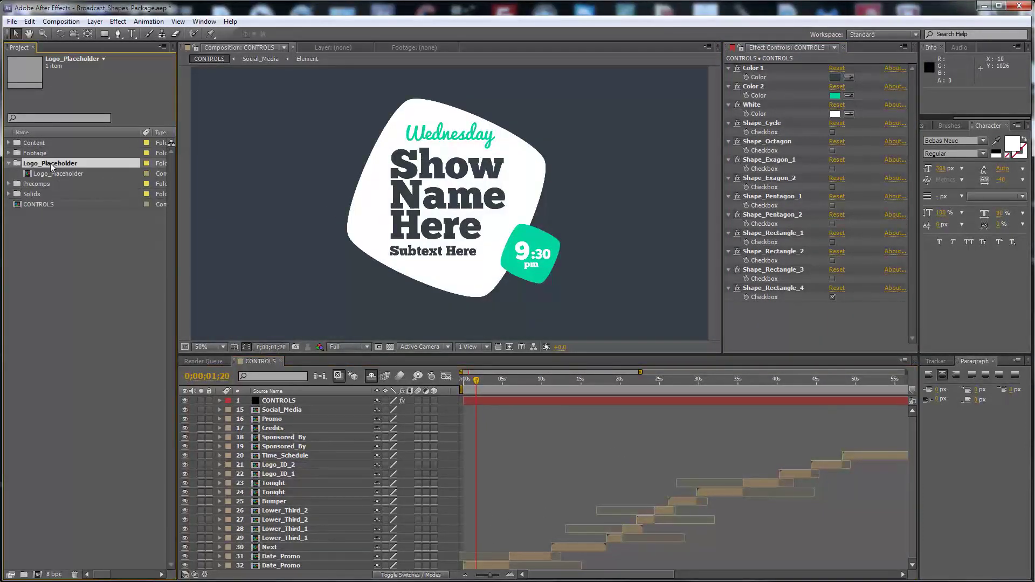
double_click(59, 173)
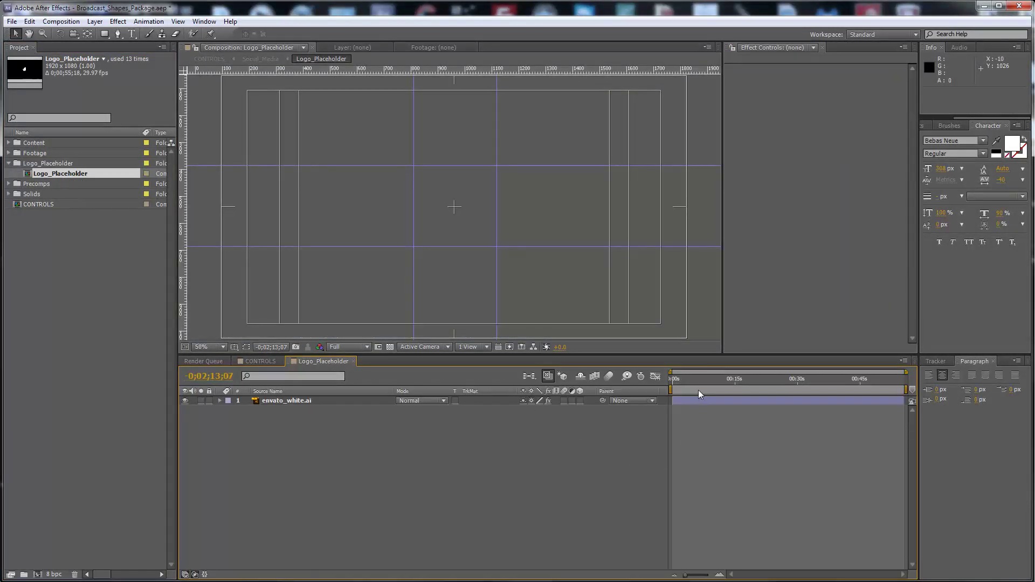
click(699, 387)
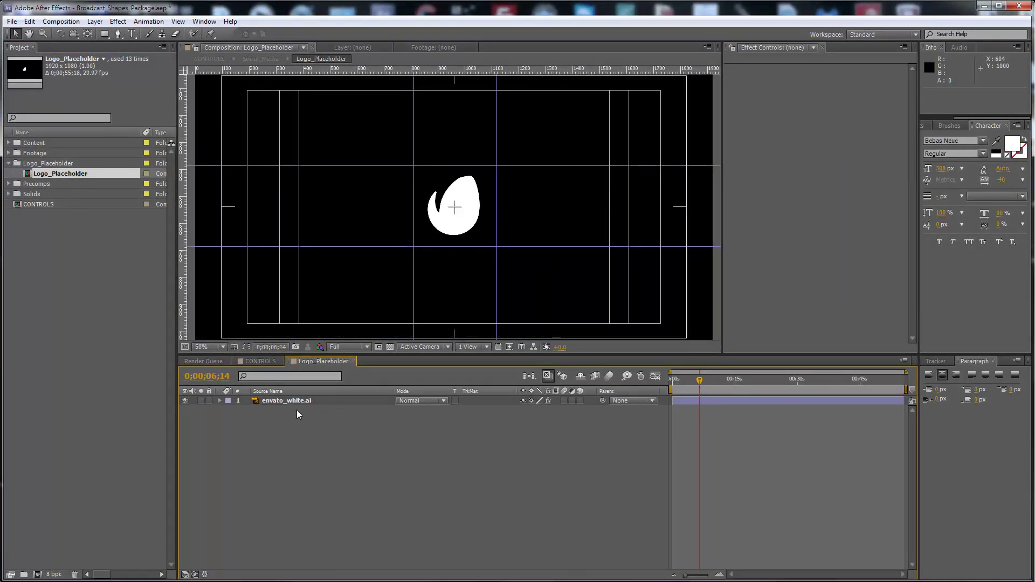
click(185, 400)
click(184, 400)
click(354, 361)
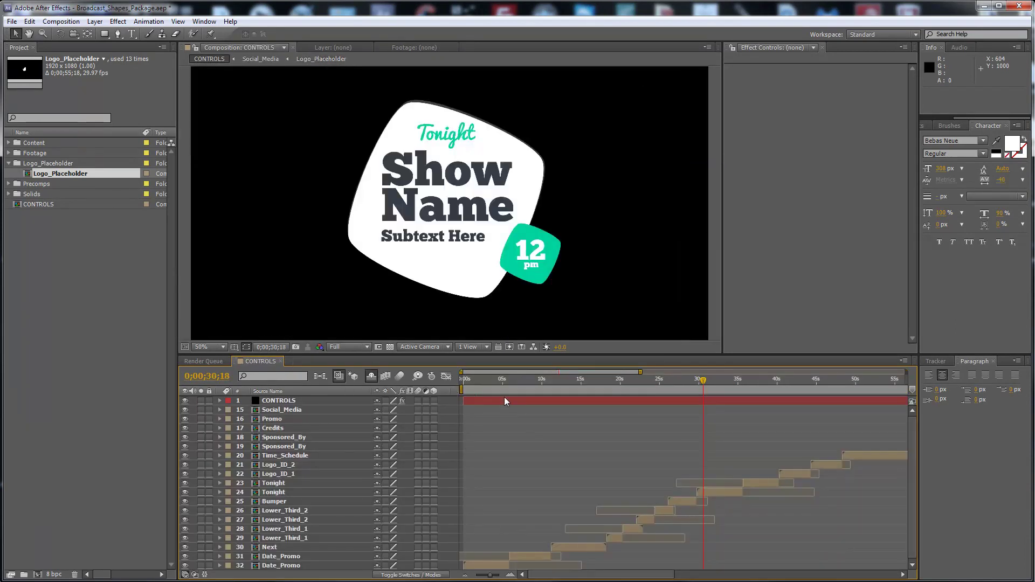
Open the Date_Promo comp and hide the :30 minutes layer.
double_click(491, 564)
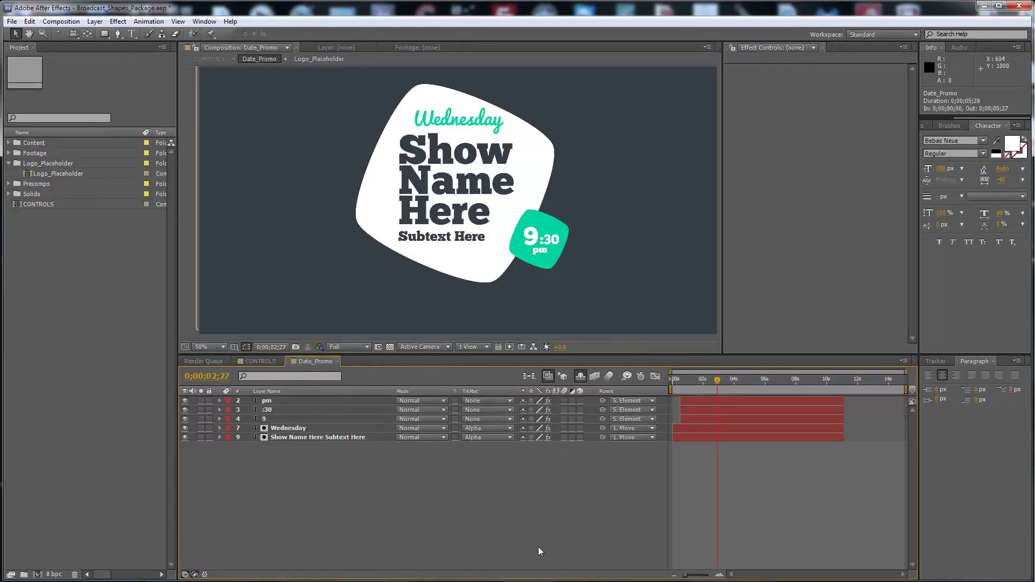
click(266, 411)
click(184, 410)
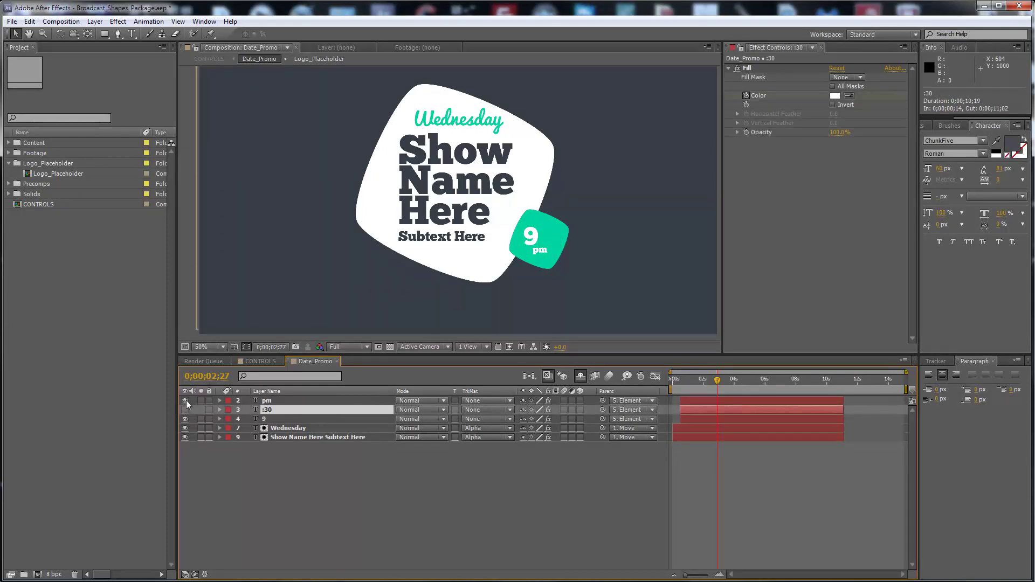
Change the hour text from 9 to 10 and nudge it slightly right to recentre.
click(315, 471)
click(264, 419)
double_click(263, 419)
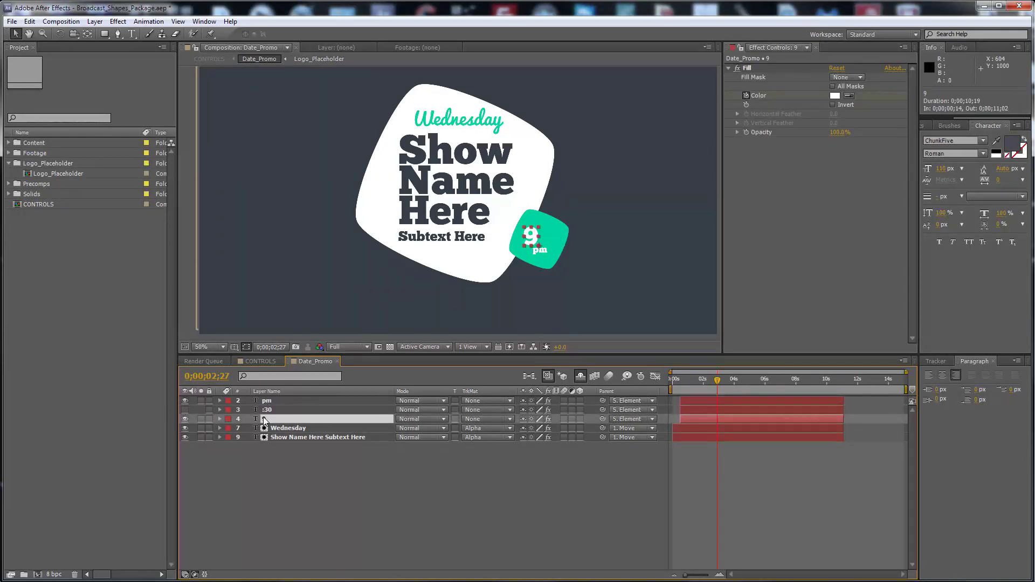
text(10)
click(234, 526)
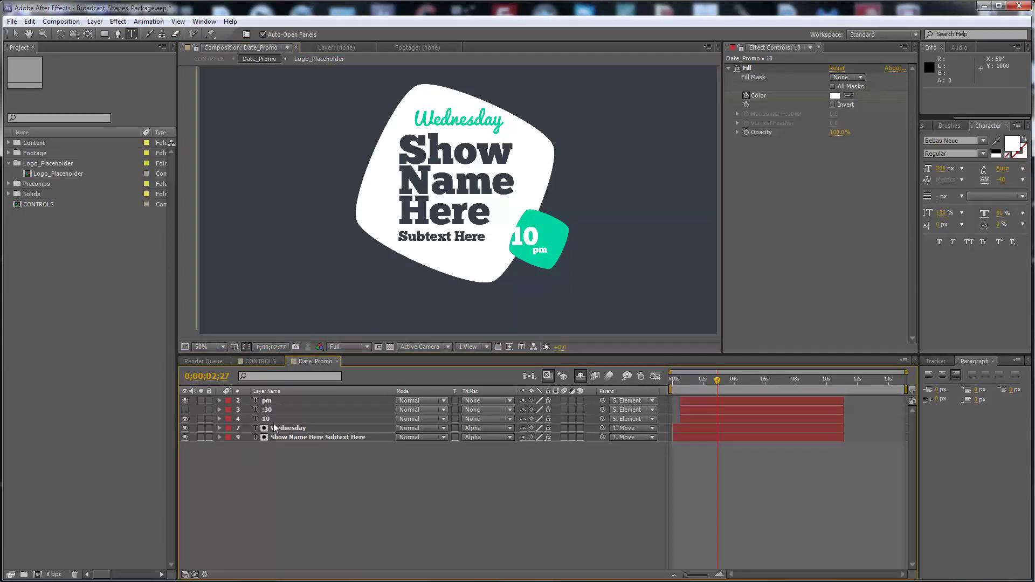
click(17, 36)
drag(530, 241, 545, 239)
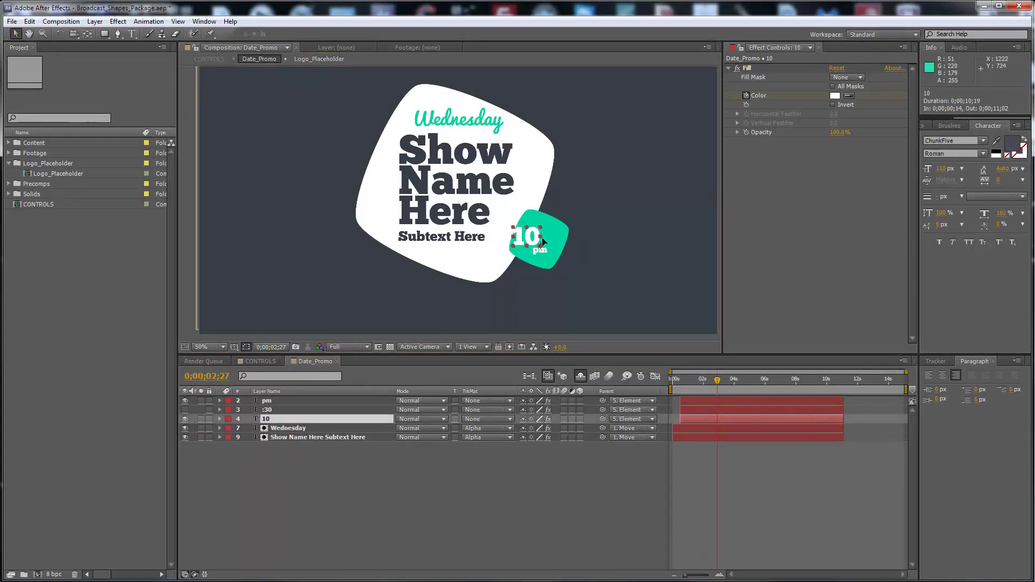
drag(703, 379, 679, 379)
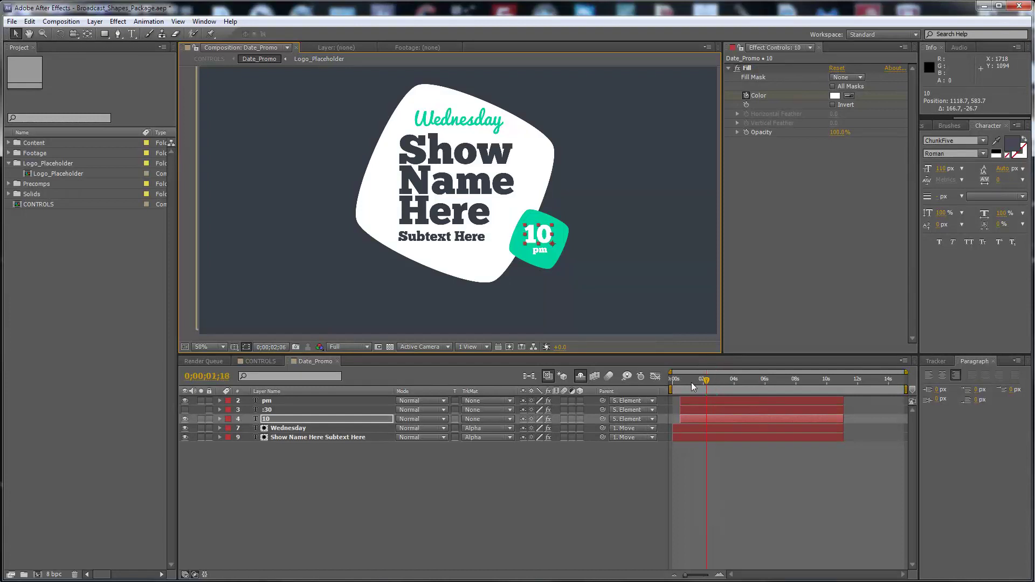
click(705, 379)
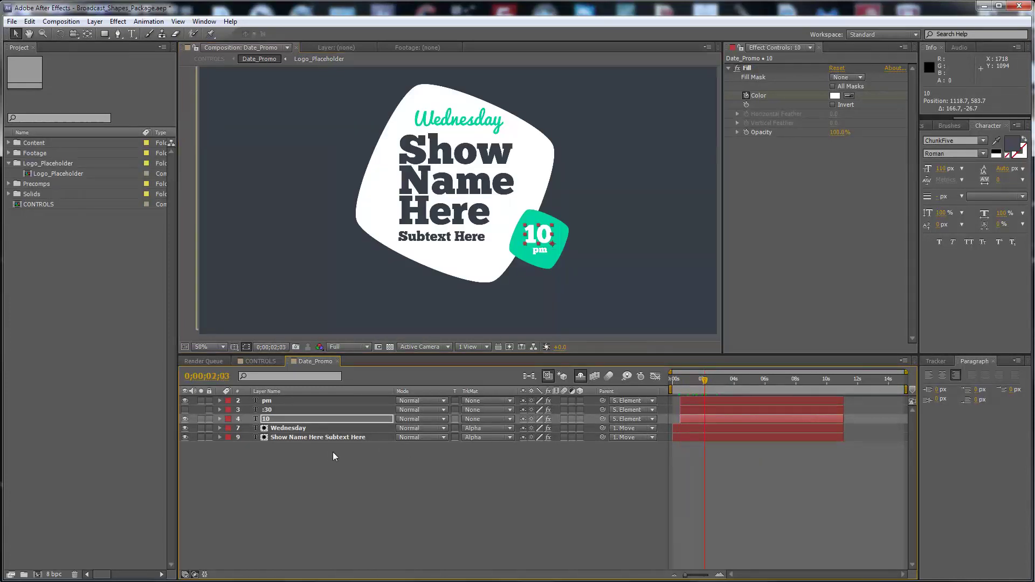
click(268, 401)
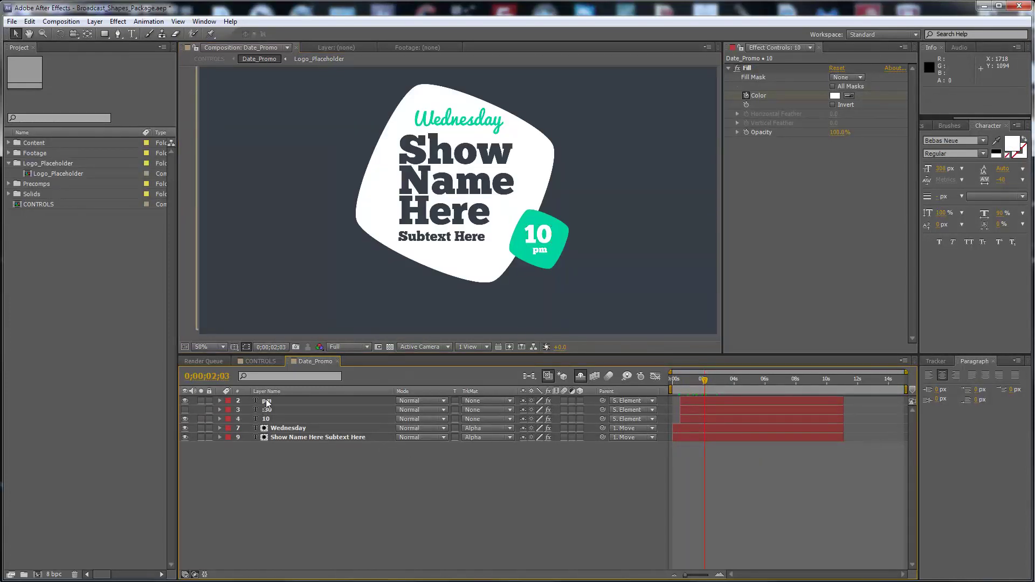
Change the day text from Wednesday to Monday.
double_click(285, 427)
text(Mo)
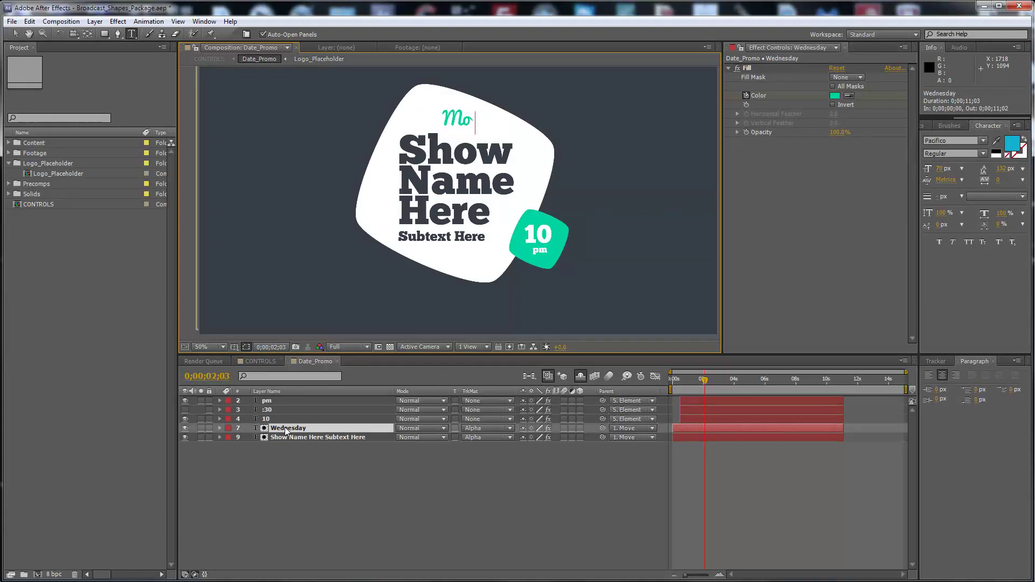
text(nday)
click(381, 490)
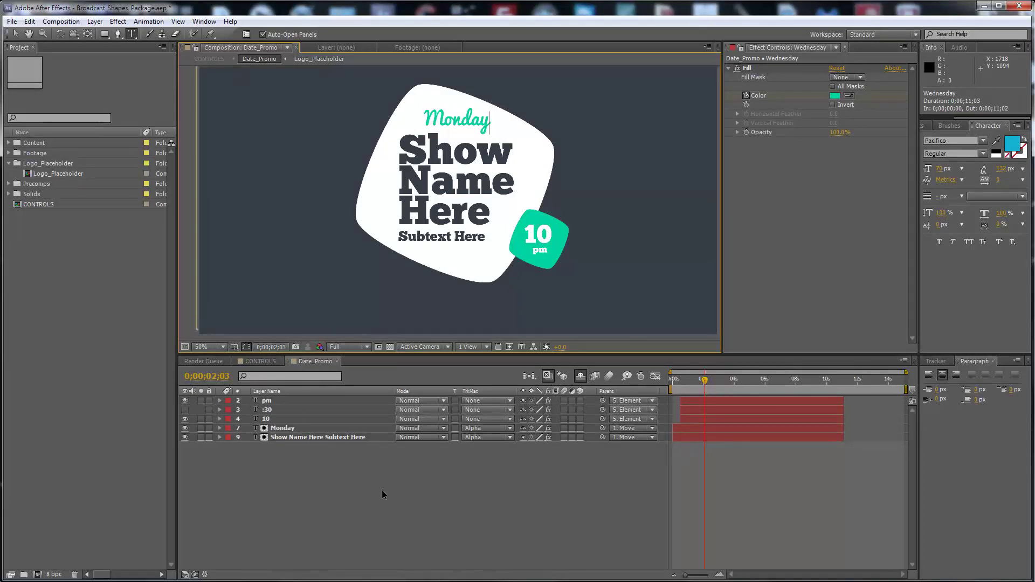
Delete 'Here' so the title reads 'Show Name', and move the title block down slightly.
double_click(302, 438)
double_click(488, 206)
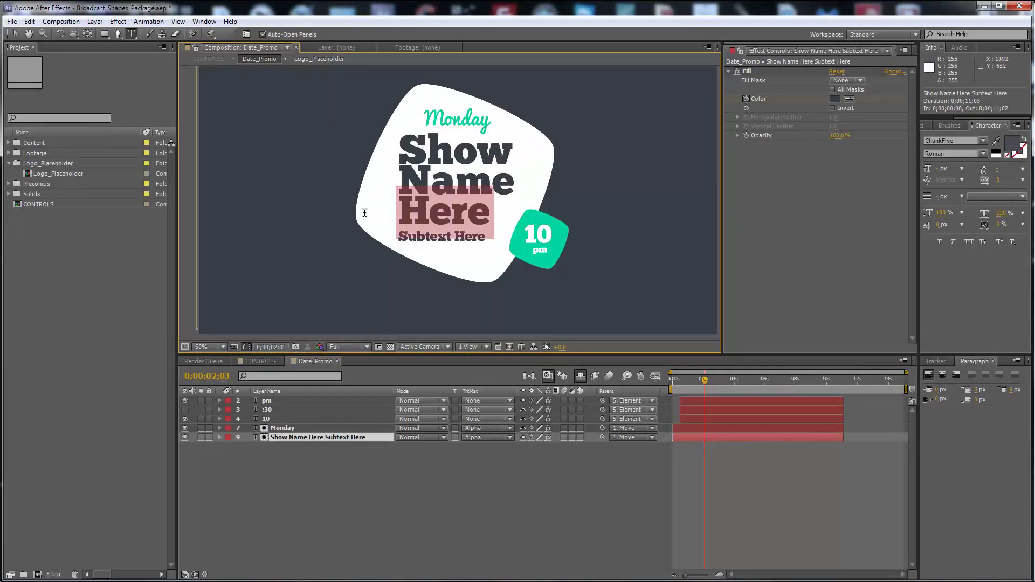
key(BackSpace)
key(BackSpace)
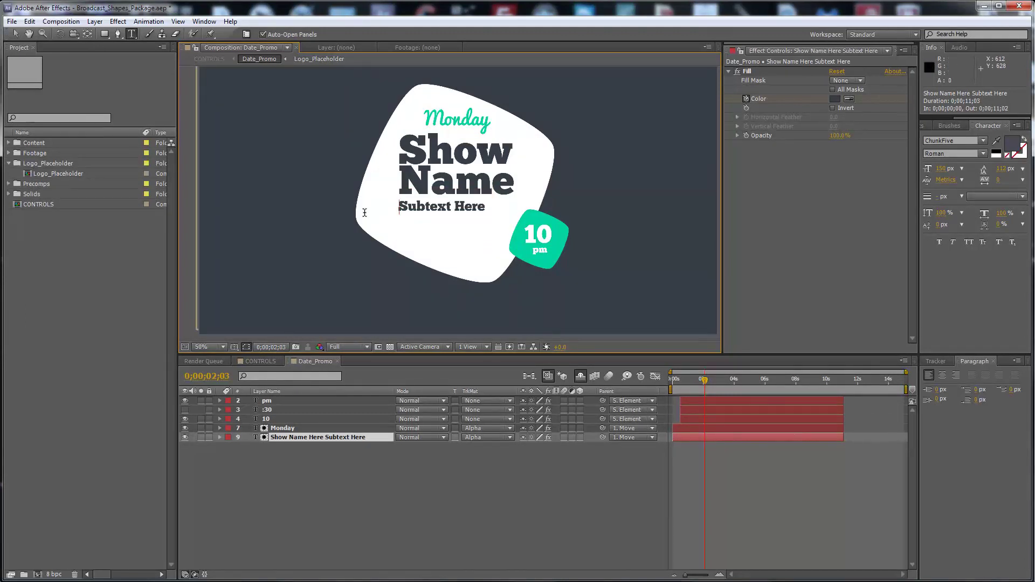
click(15, 33)
drag(465, 190, 462, 199)
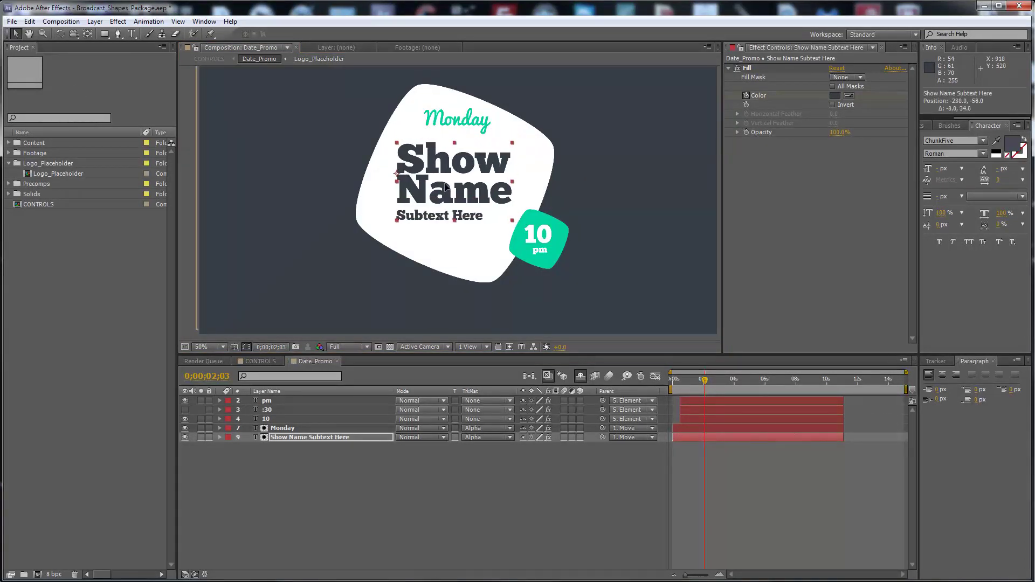
click(733, 444)
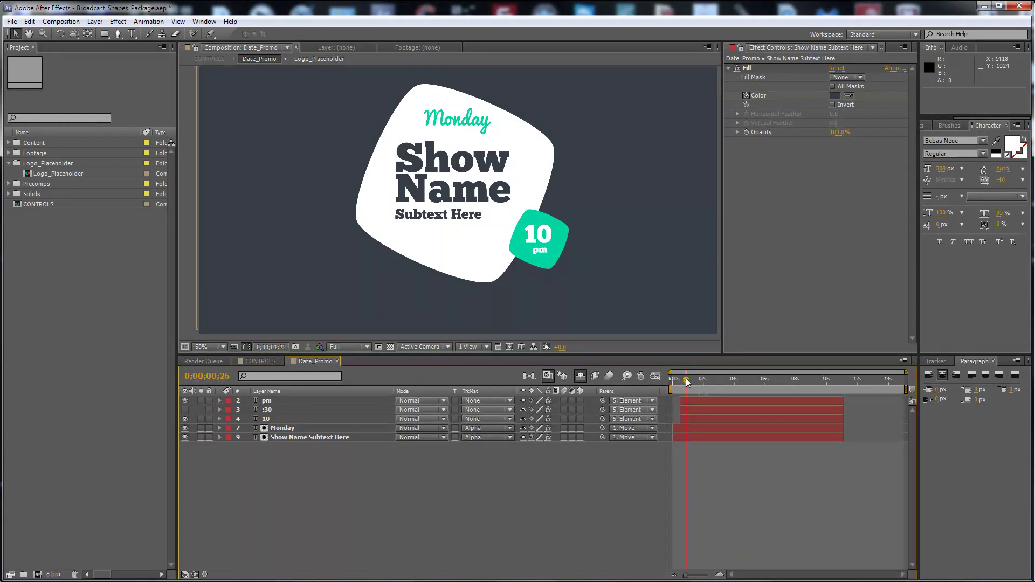
drag(687, 381, 717, 379)
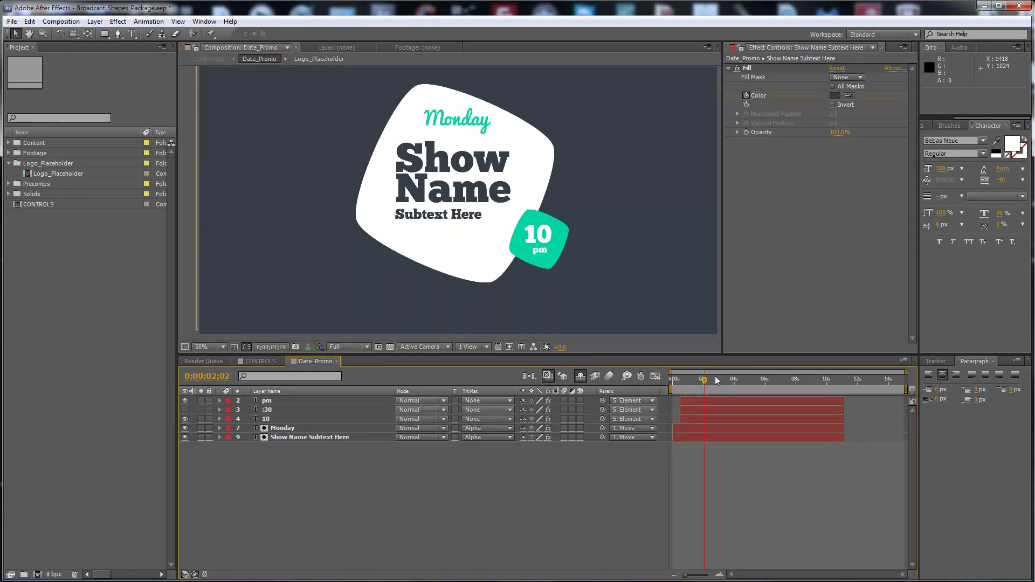
Back in CONTROLS, scrub to the Monday date promo, briefly reopen Date_Promo, and toggle the transparency grid.
click(337, 361)
drag(485, 381, 513, 380)
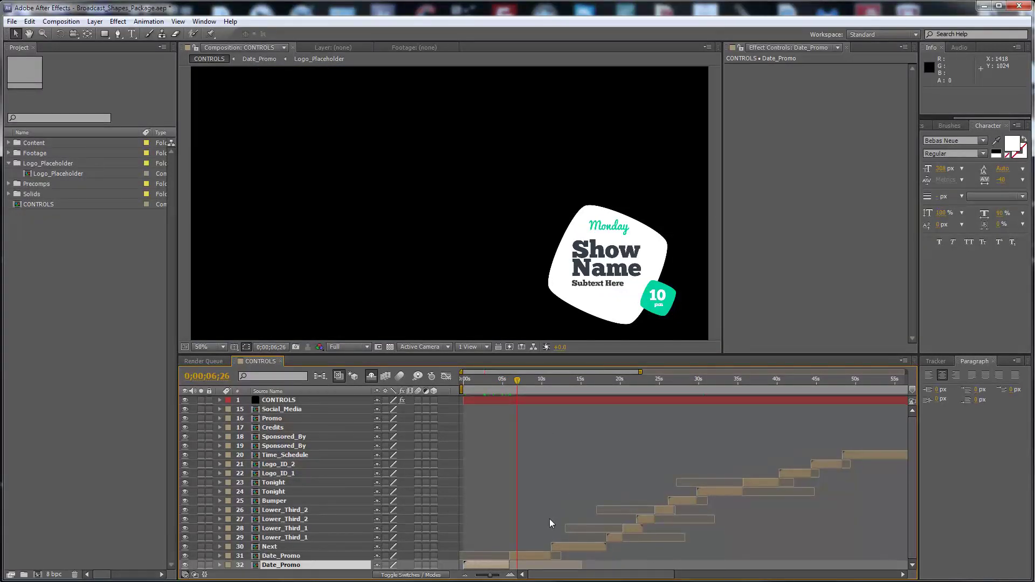
double_click(520, 555)
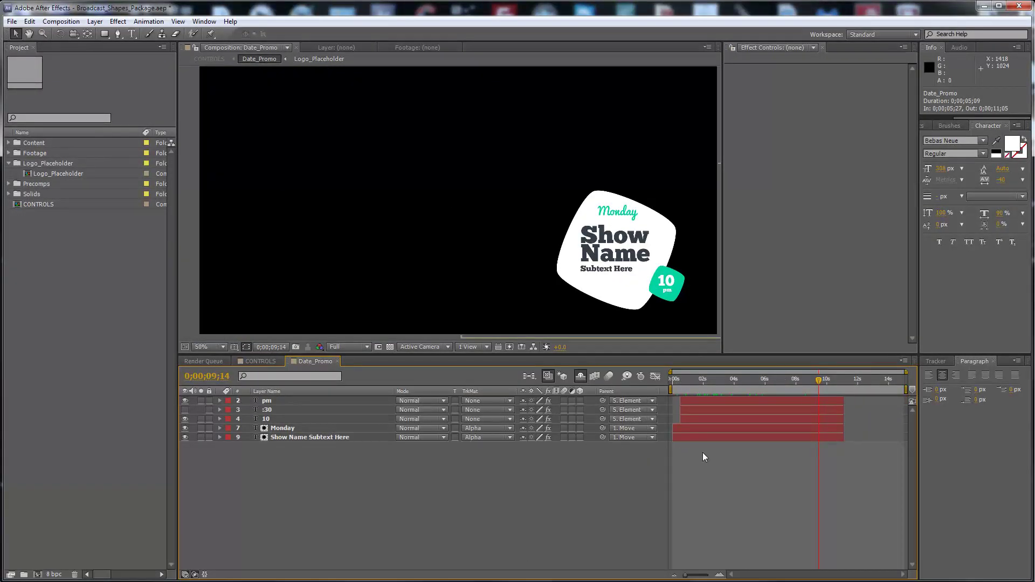
click(337, 361)
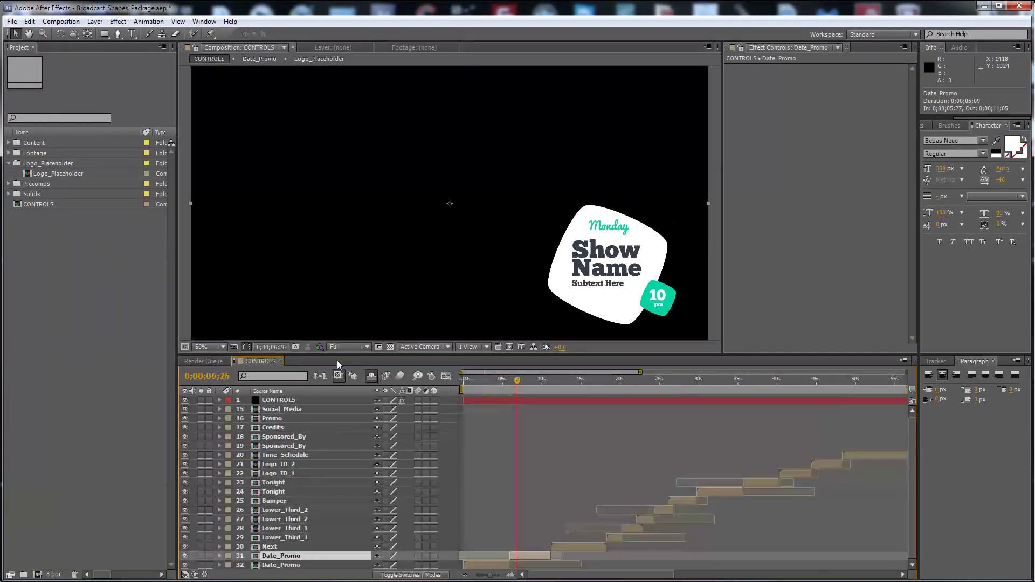
click(389, 349)
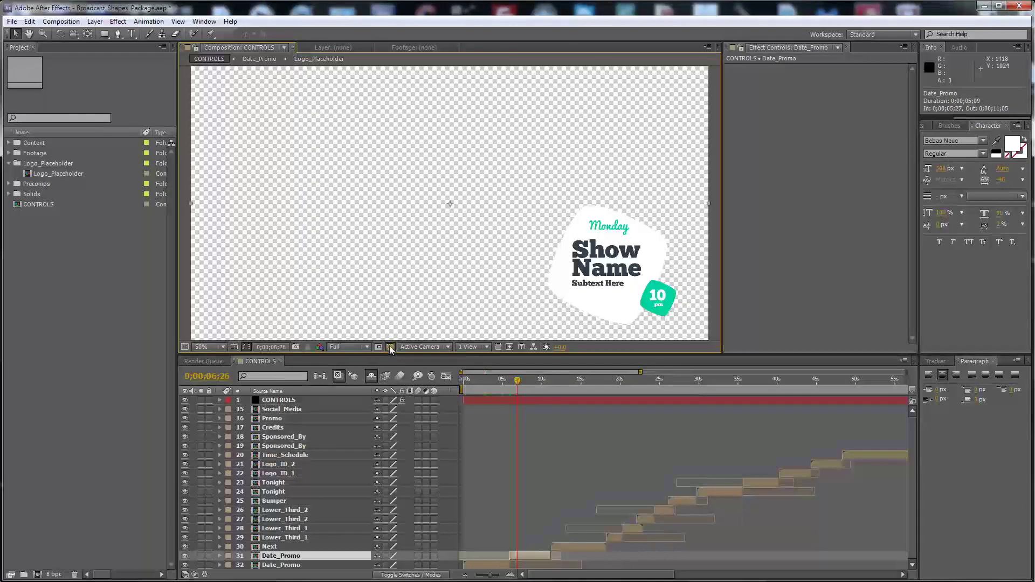
click(389, 348)
Open the Next comp, reveal its shy layers, show the Move layer and drag the graphic down.
click(571, 379)
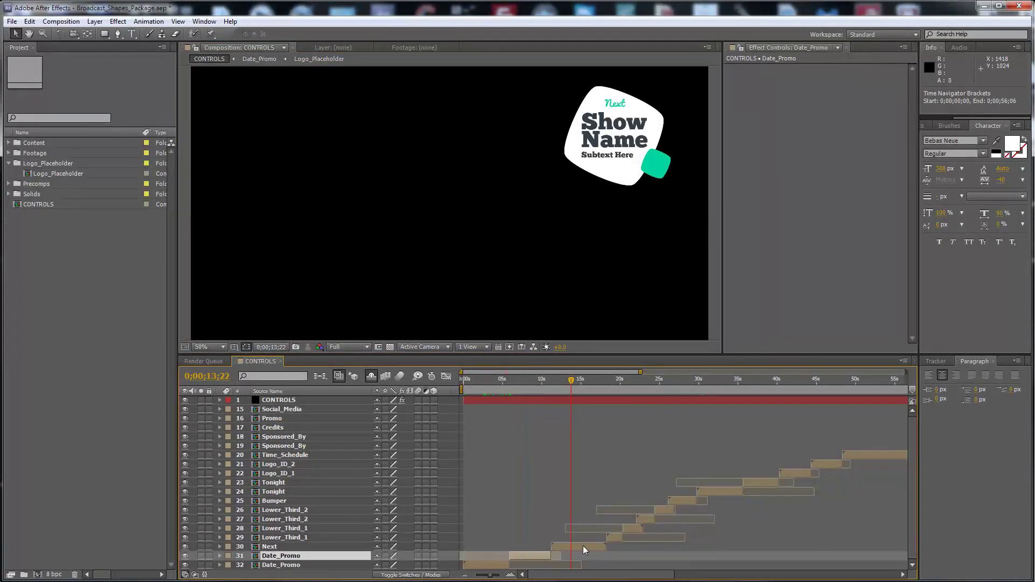
double_click(583, 546)
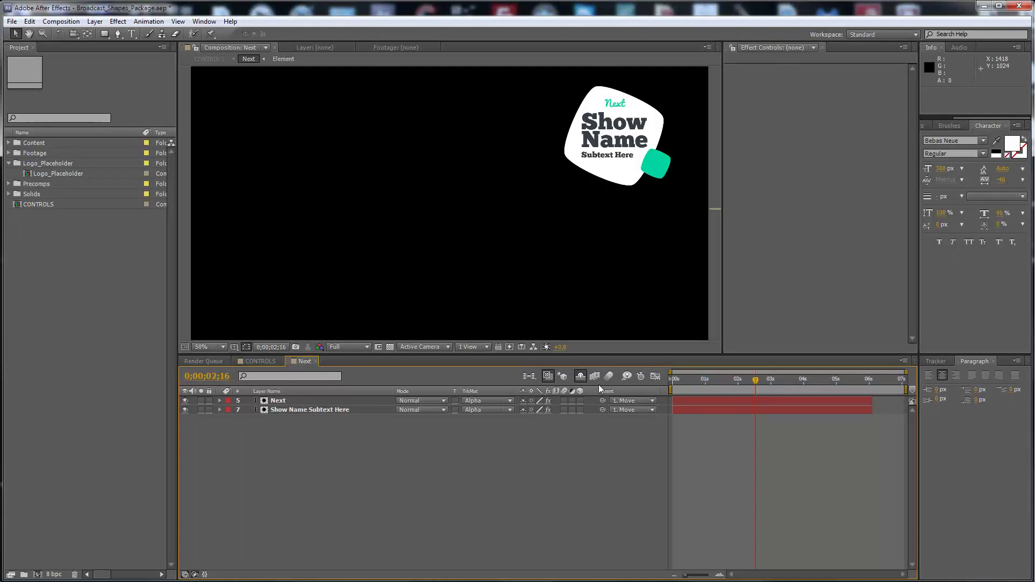
click(582, 376)
click(279, 402)
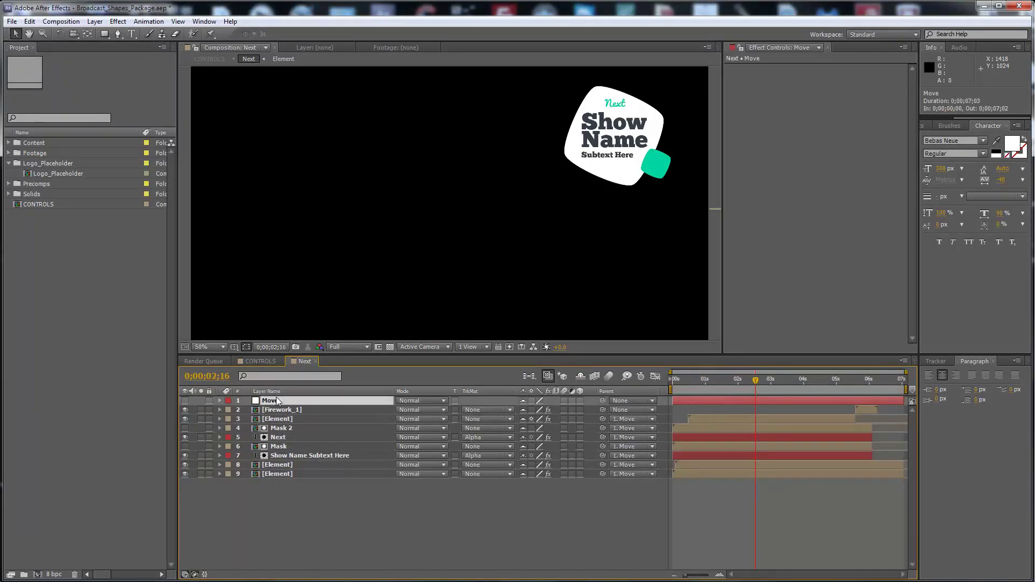
click(185, 400)
drag(624, 148, 624, 269)
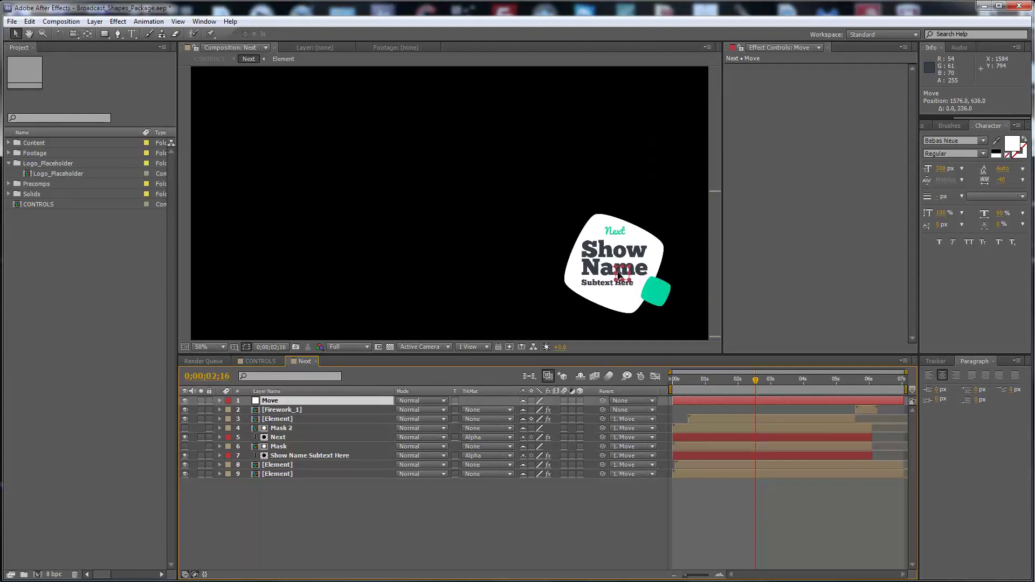
Turn on Title/Action Safe guides, scale the Move layer to 59%, then return to CONTROLS.
click(235, 348)
click(264, 360)
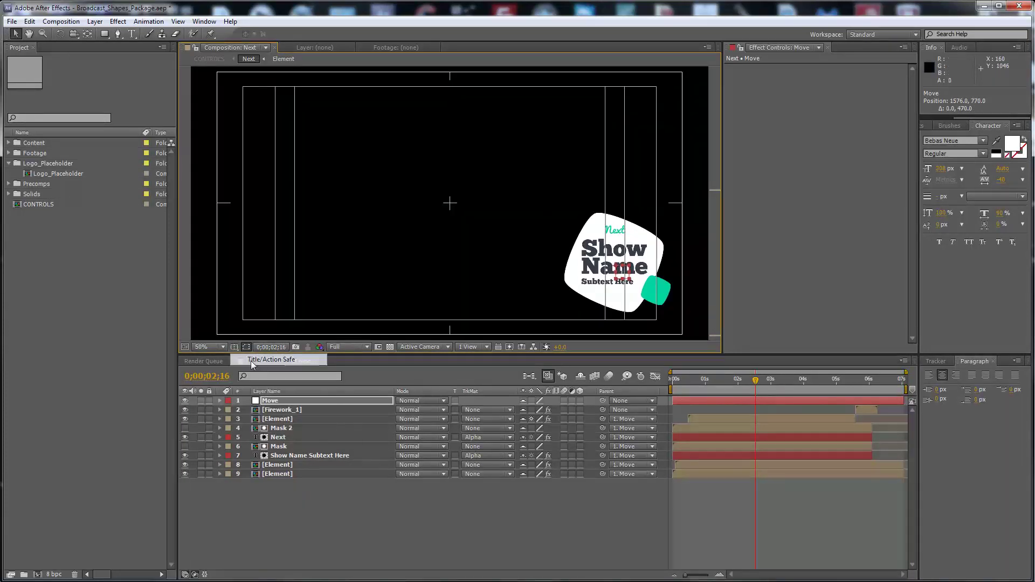
key(s)
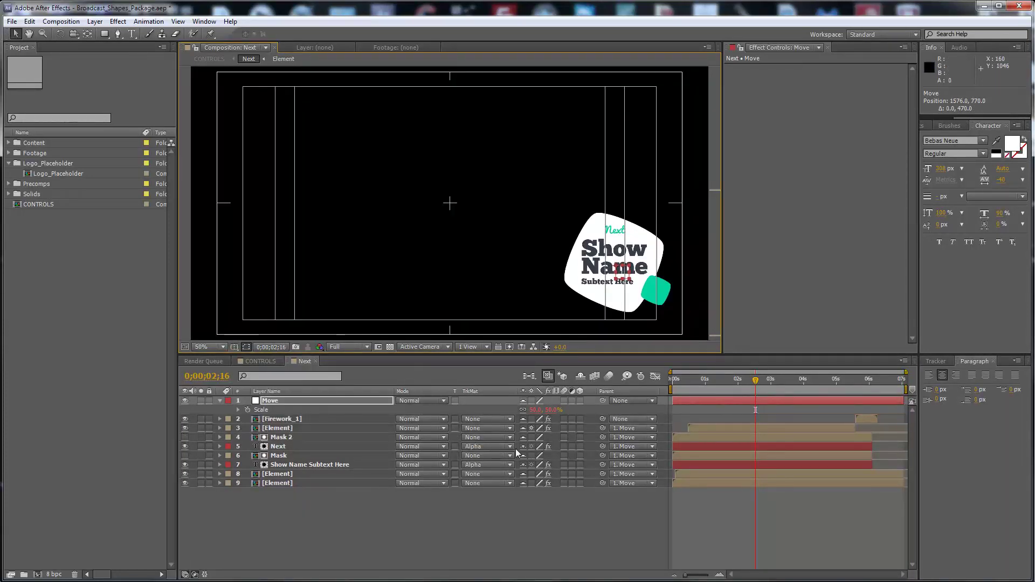
drag(535, 410, 531, 410)
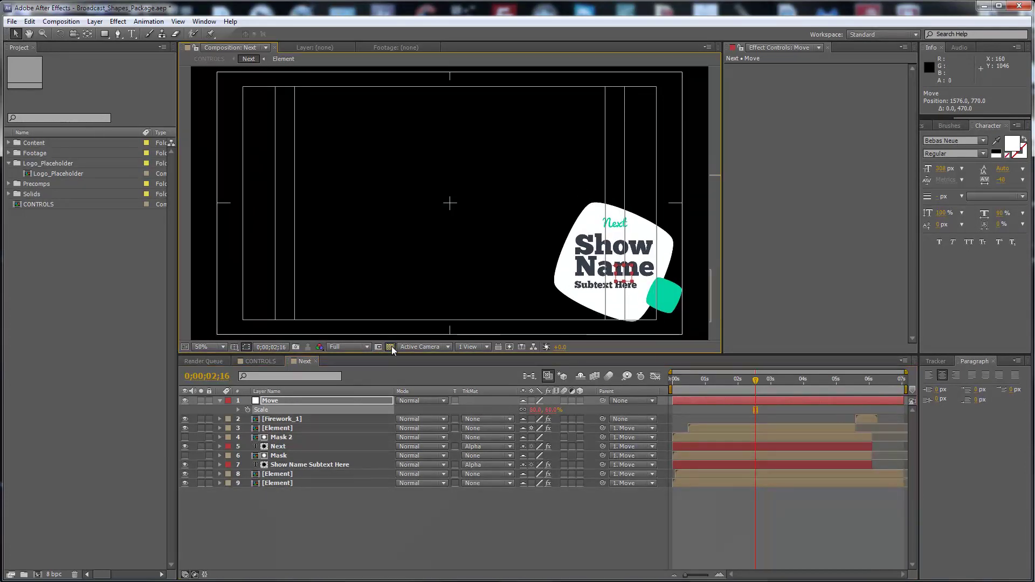
click(390, 347)
mouse_move(725, 377)
mouse_down()
mouse_move(695, 378)
mouse_move(890, 398)
mouse_up()
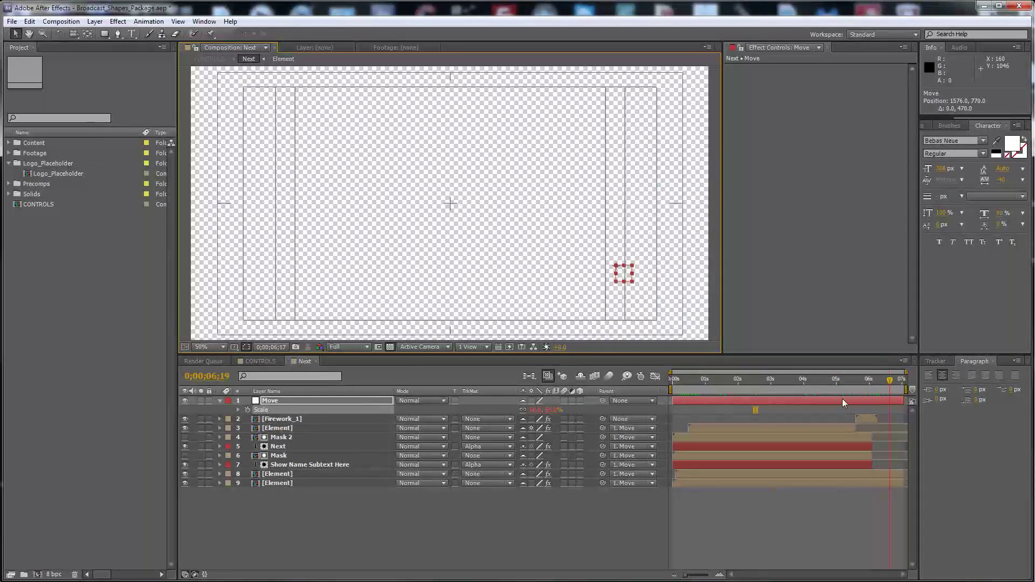
click(407, 477)
click(316, 361)
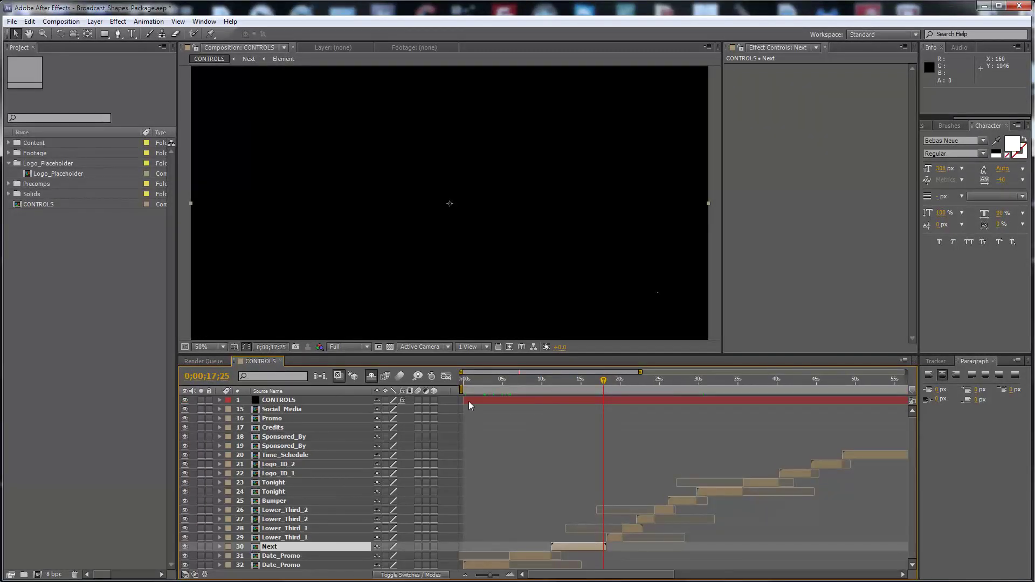
double_click(569, 548)
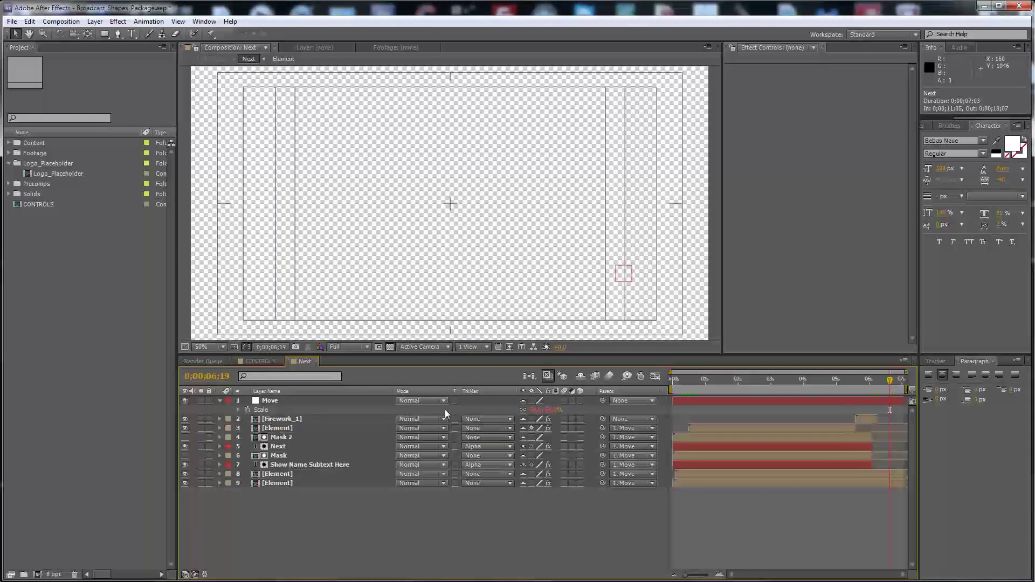
click(580, 376)
click(258, 361)
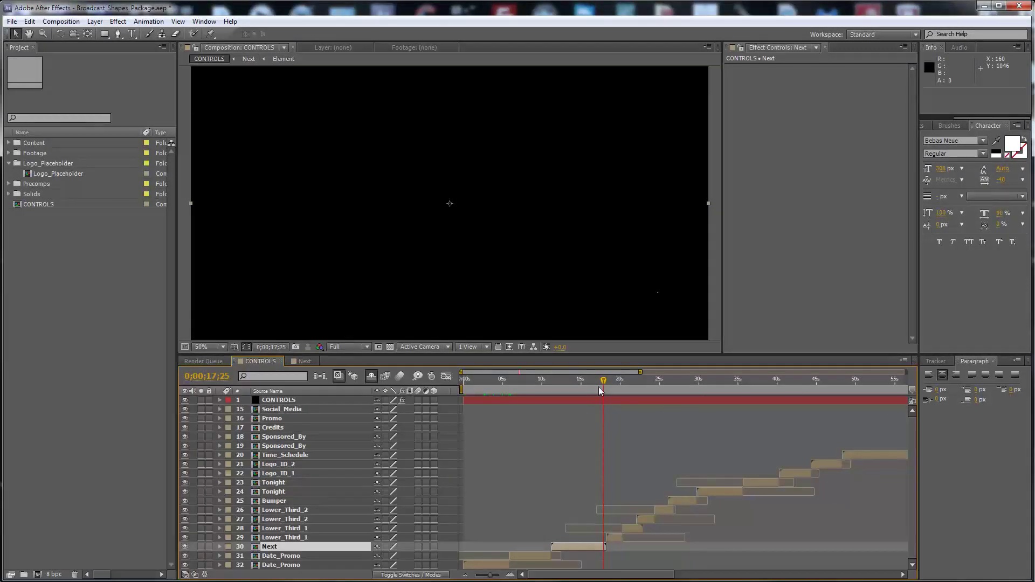
drag(604, 380, 678, 381)
click(682, 502)
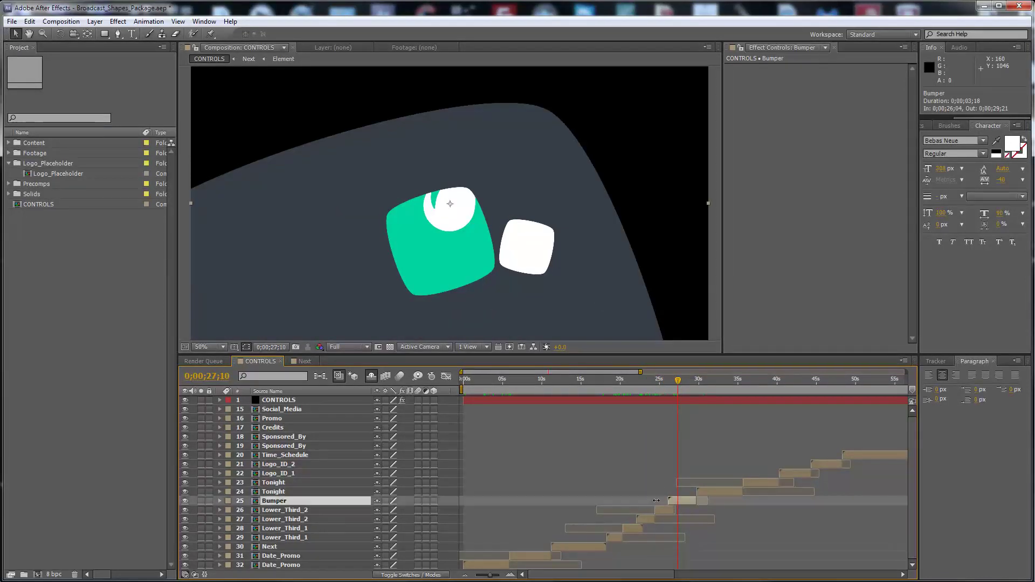
click(390, 347)
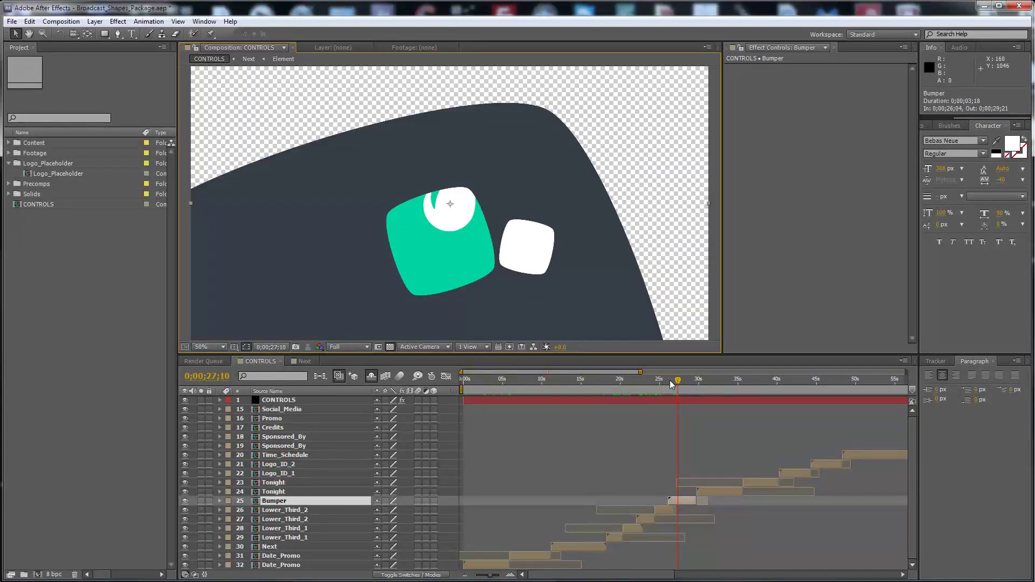
drag(675, 381, 723, 380)
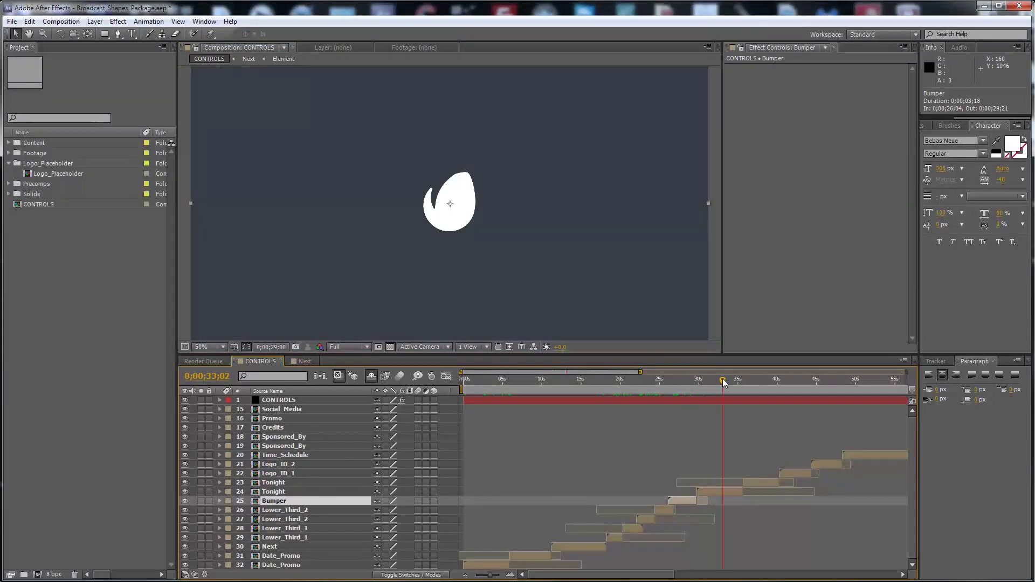
Open the Tonight comp, show the checkerboard, preview the graphic moving into the corner, and close it.
double_click(718, 491)
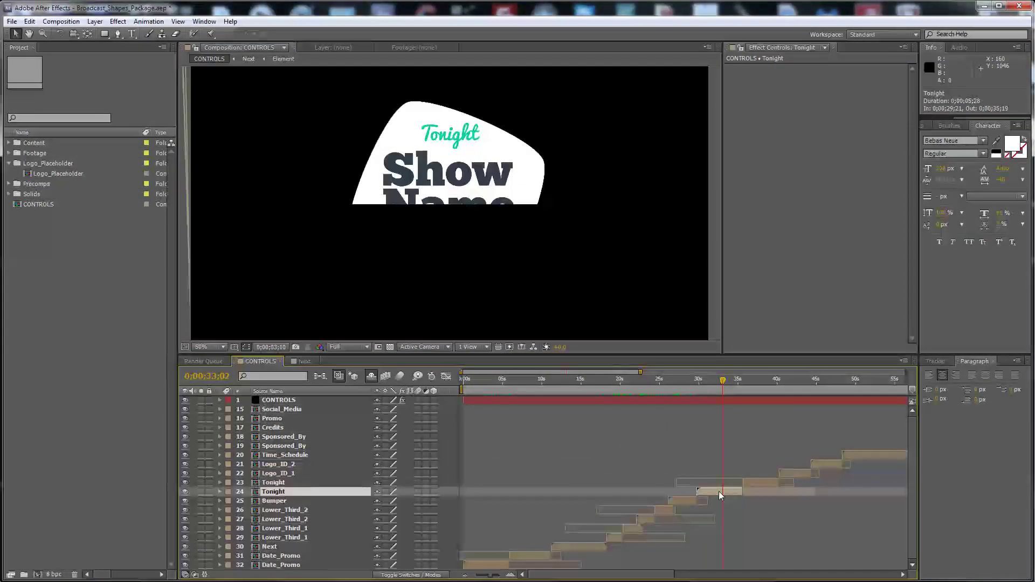
click(697, 430)
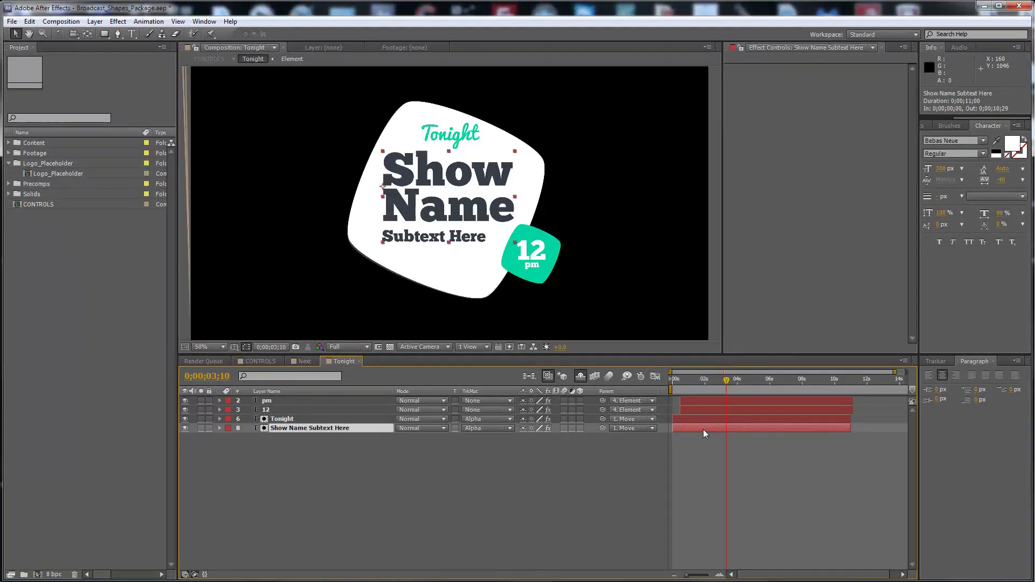
click(390, 347)
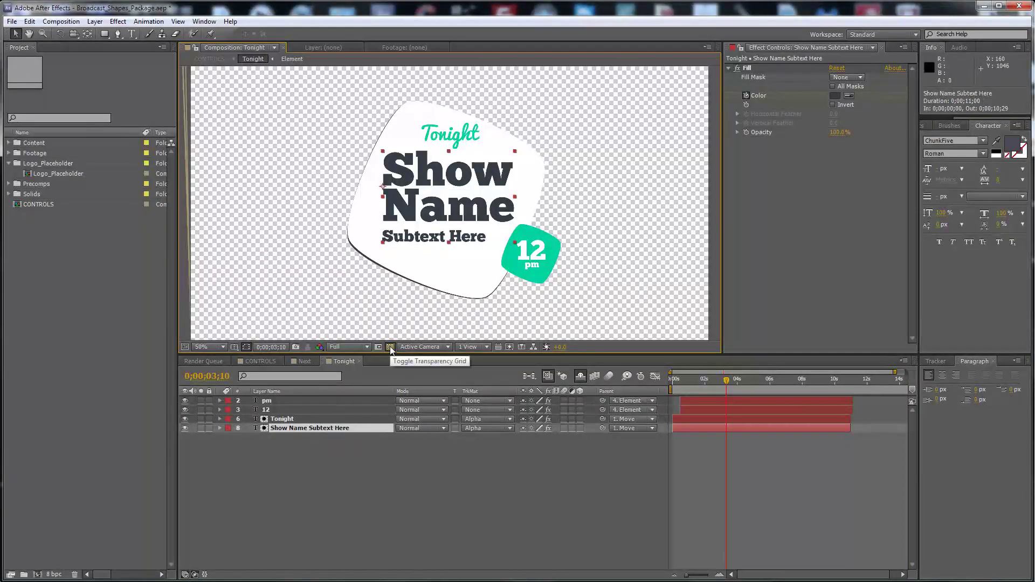
click(682, 384)
key(space)
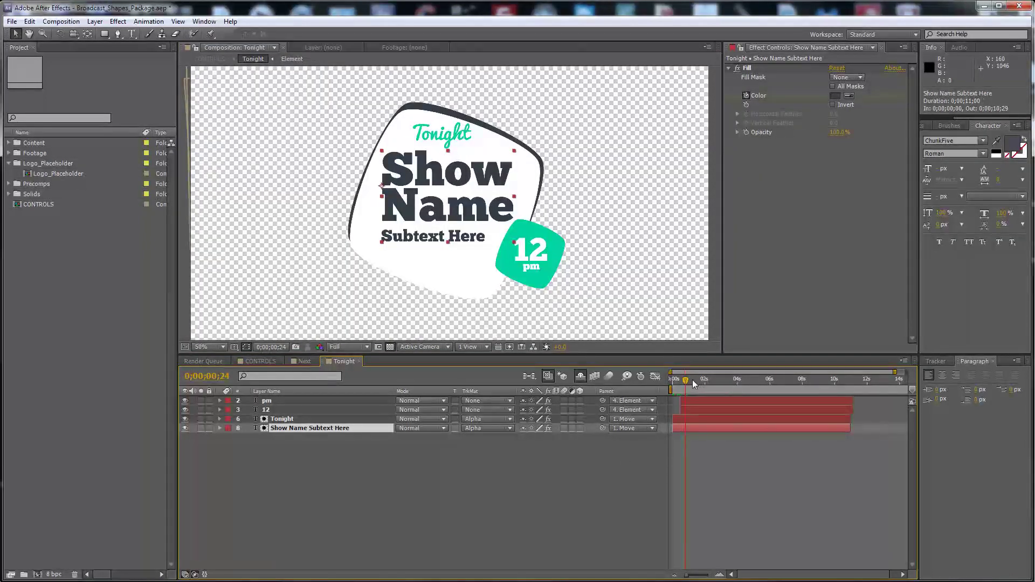
mouse_move(749, 386)
mouse_down()
mouse_move(811, 389)
mouse_move(756, 390)
mouse_up()
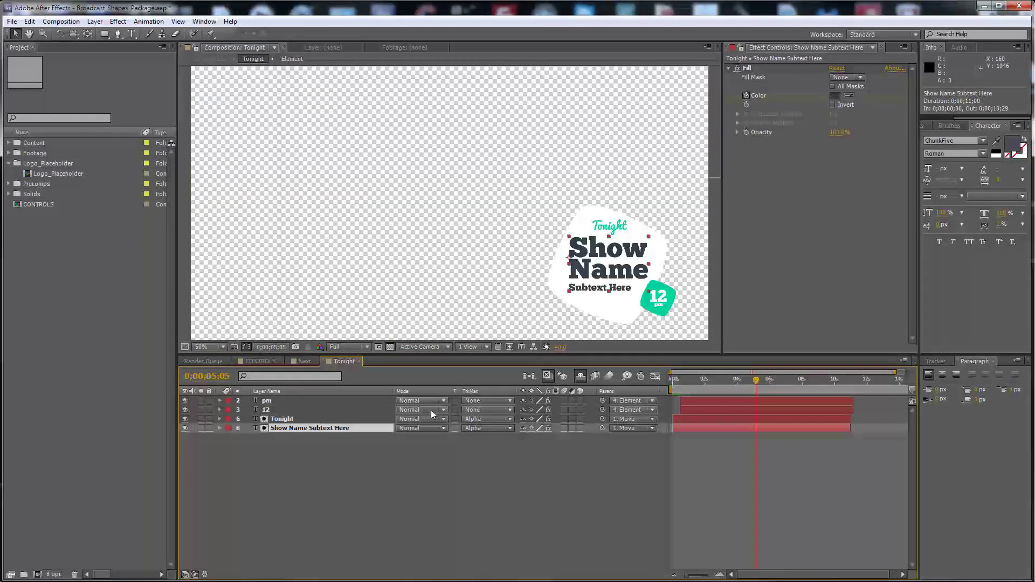
click(360, 361)
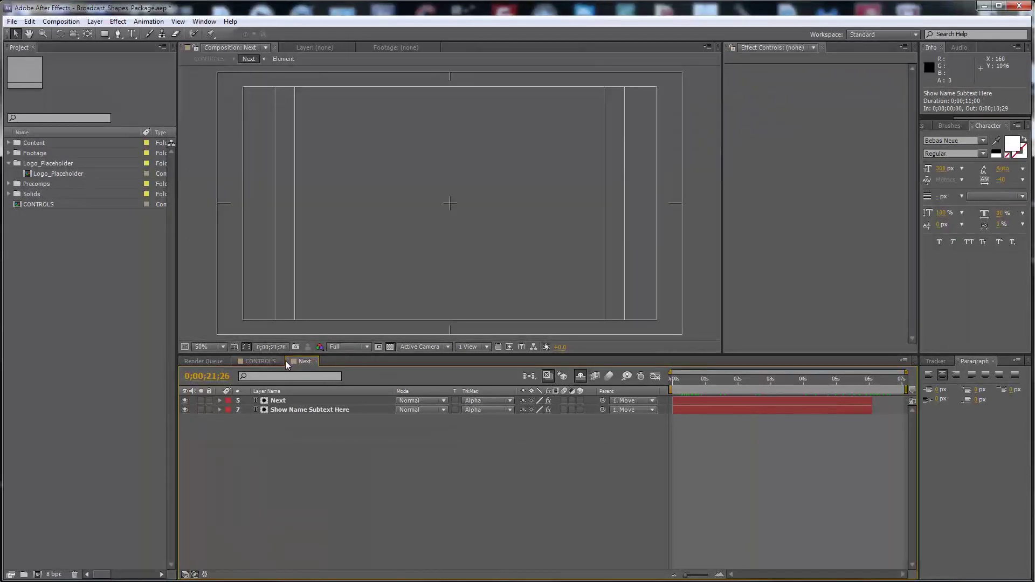
Close Next and review the Tonight Show Name and Logo_ID_1 animations in CONTROLS.
click(316, 361)
click(766, 384)
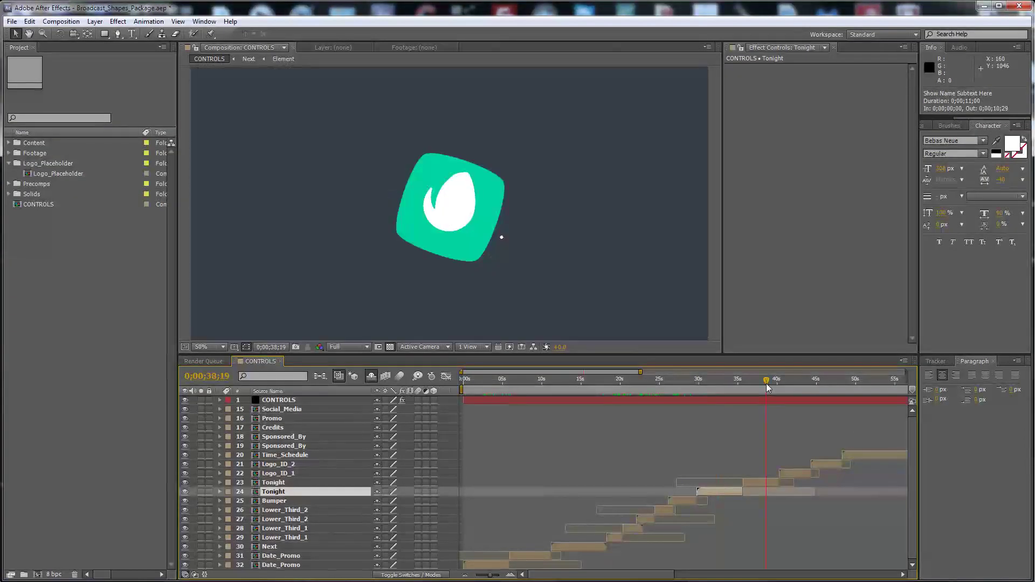
click(759, 387)
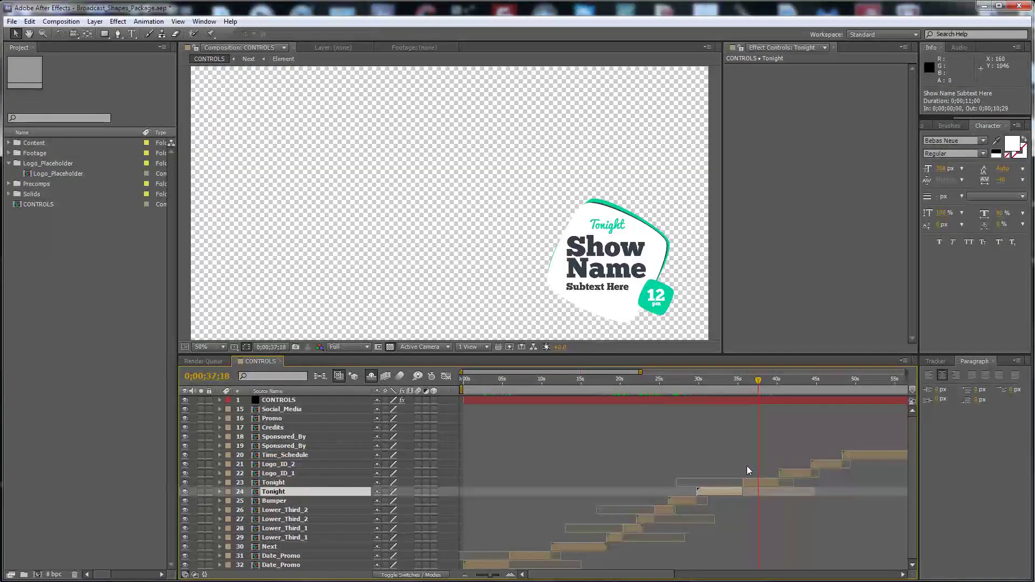
click(275, 474)
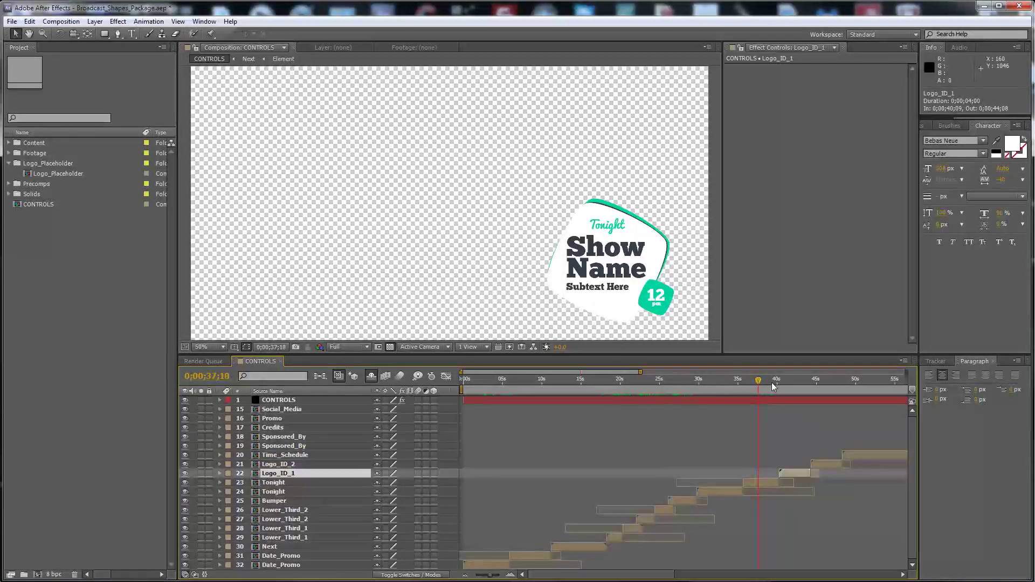
click(791, 384)
drag(793, 386, 824, 387)
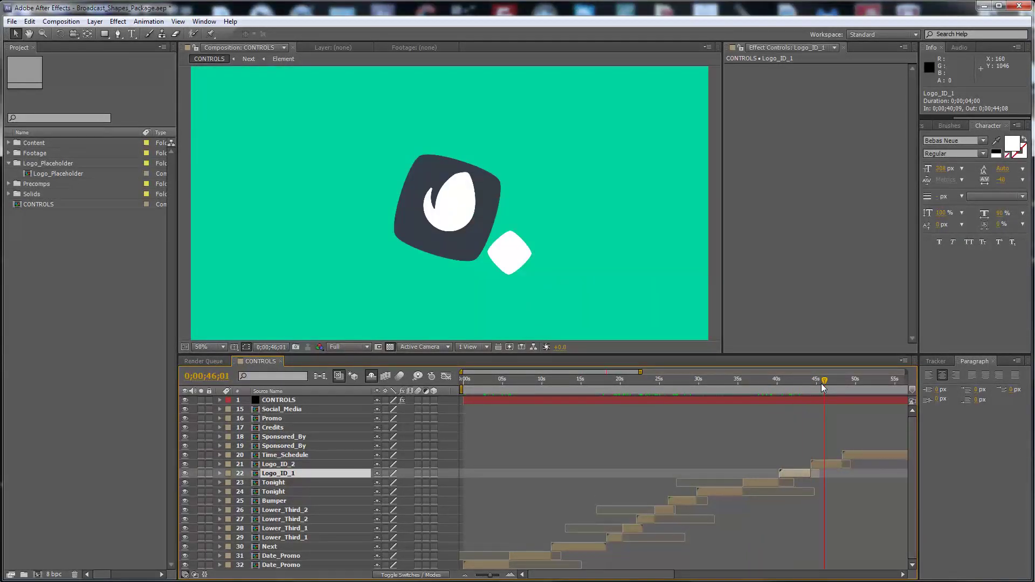
Zoom the timeline out, settle on the Saturday Movie Name frame, and select the Time_Schedule layer.
key(minus)
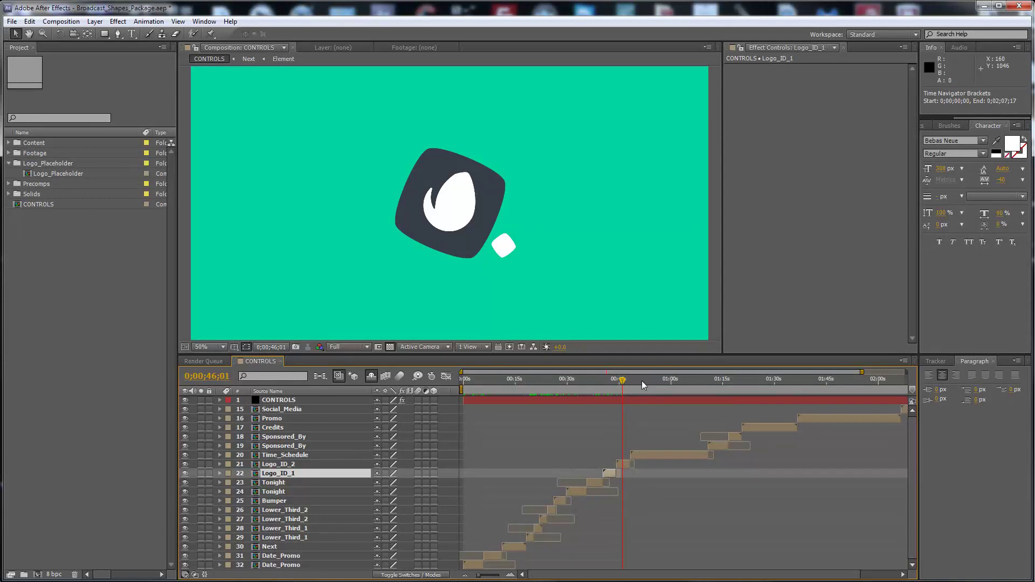
click(647, 382)
drag(648, 384, 647, 381)
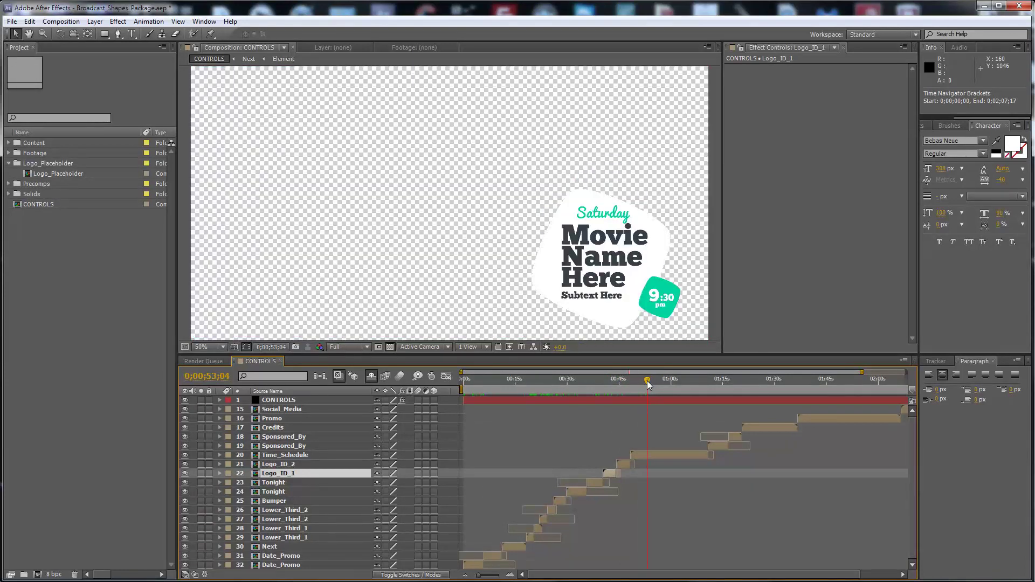
click(655, 455)
Open Time_Schedule, select the pm layer, then scrub Time_Schedule_Video_Placeholder's First_Video/Second_Video markers and close it.
double_click(656, 453)
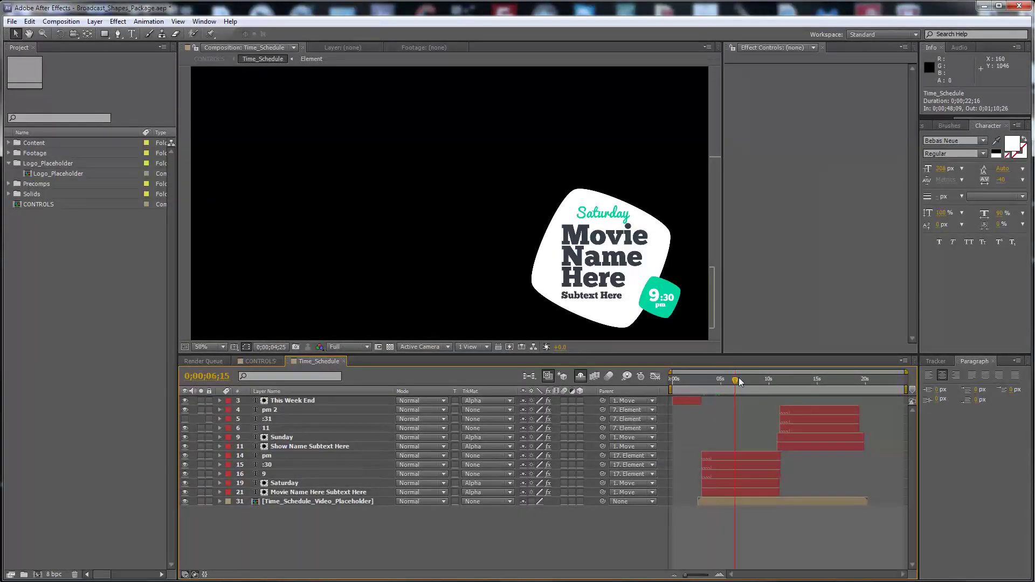
click(707, 456)
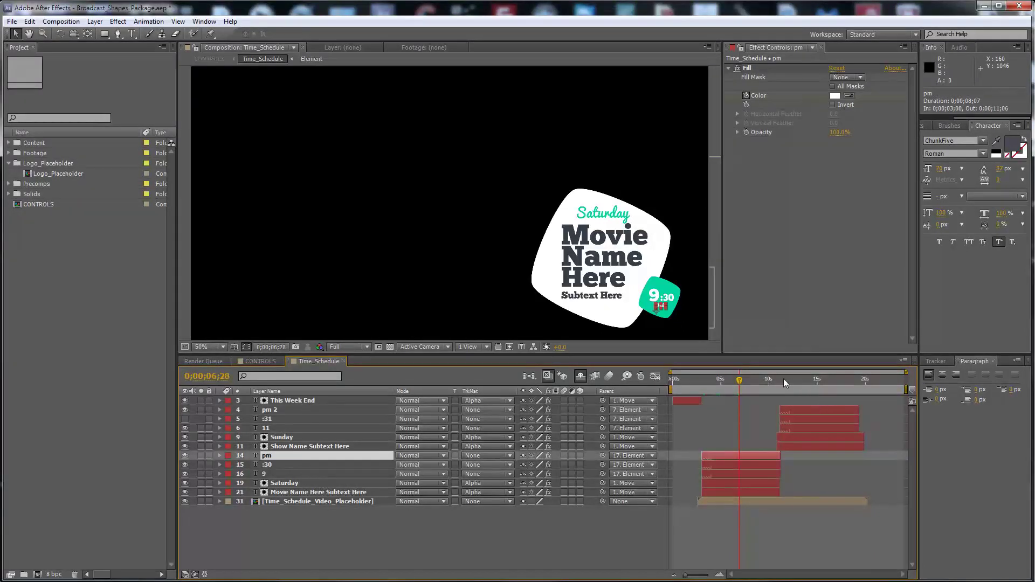
click(755, 500)
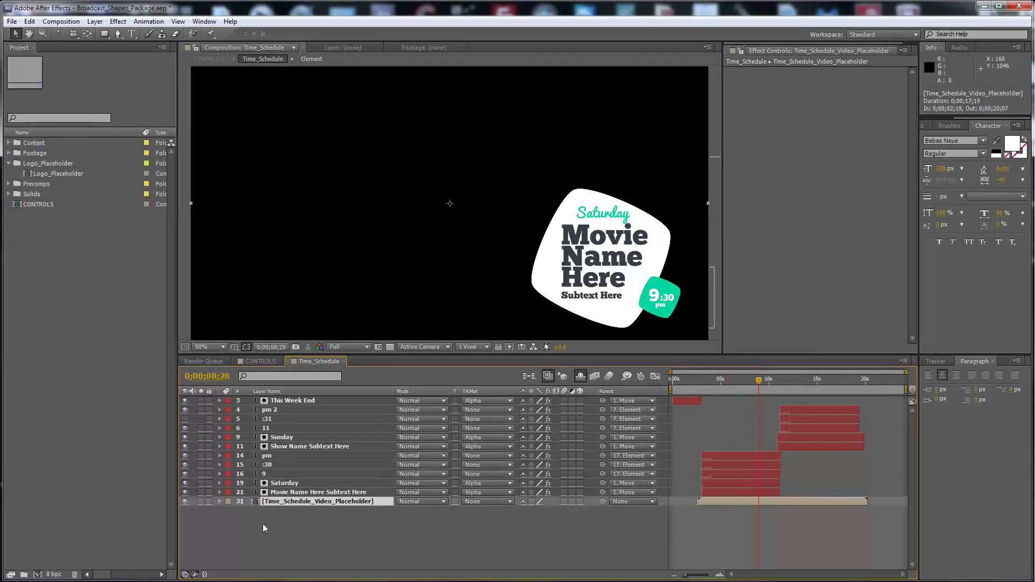
double_click(335, 502)
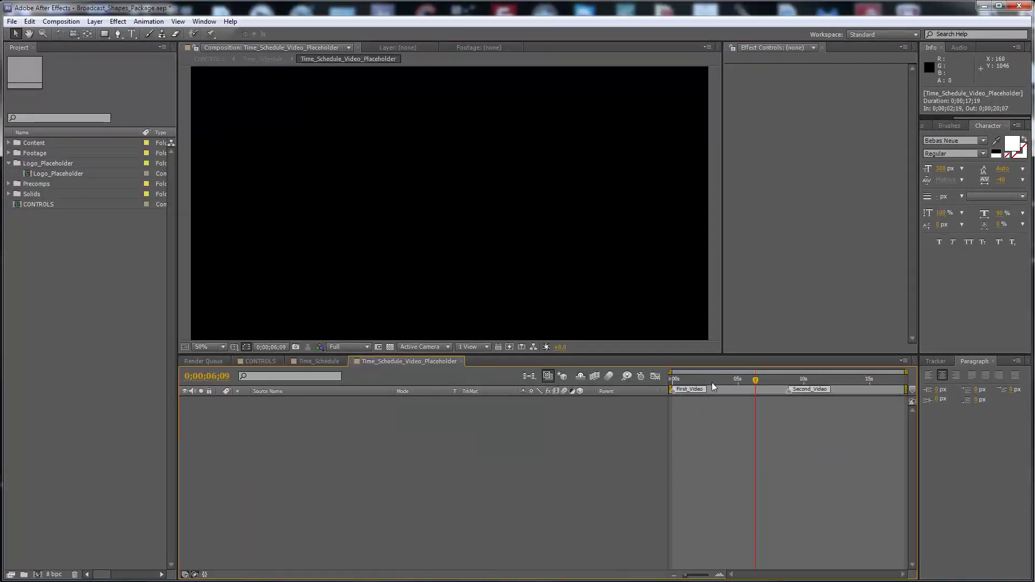
drag(693, 380, 797, 384)
click(461, 361)
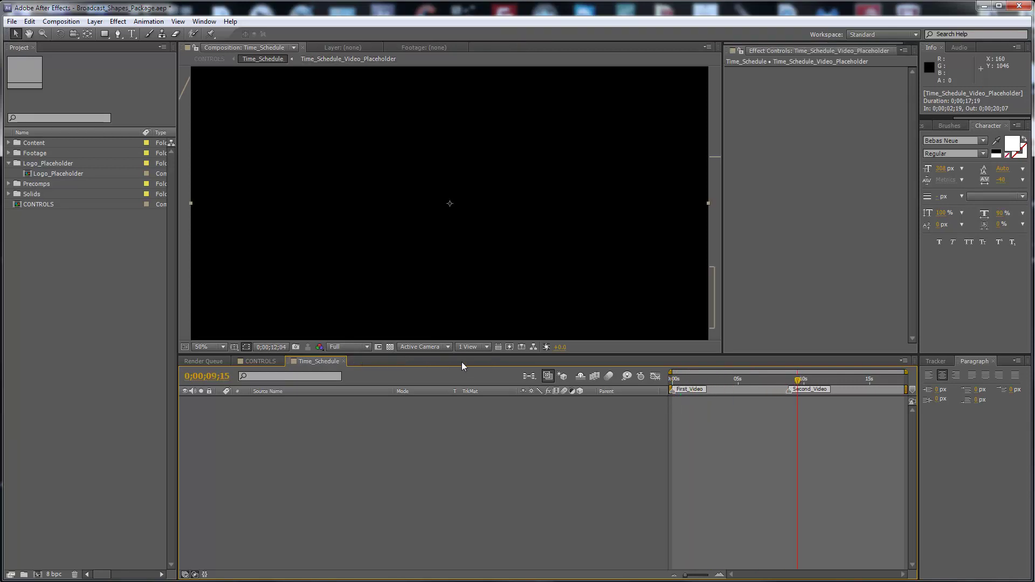
Close Time_Schedule, open Sponsored_By and its Sponsored_Video_Placeholder, then close both back to CONTROLS.
click(342, 361)
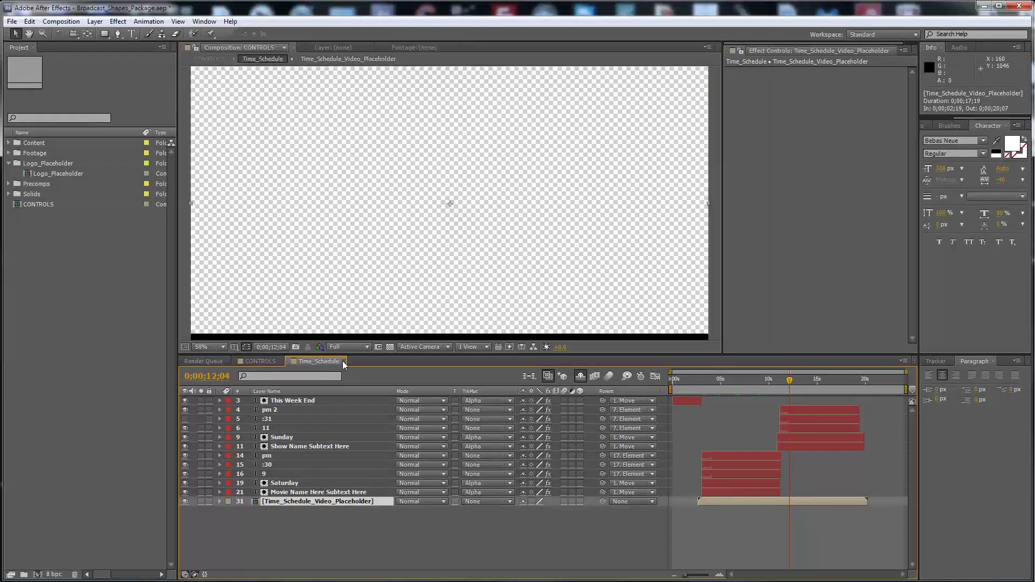
click(695, 379)
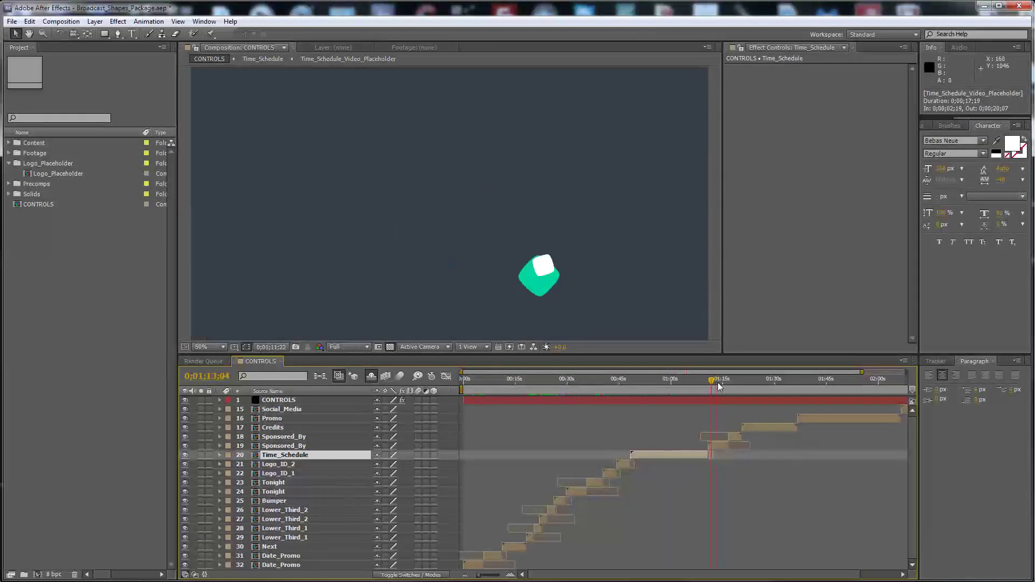
drag(704, 383, 718, 384)
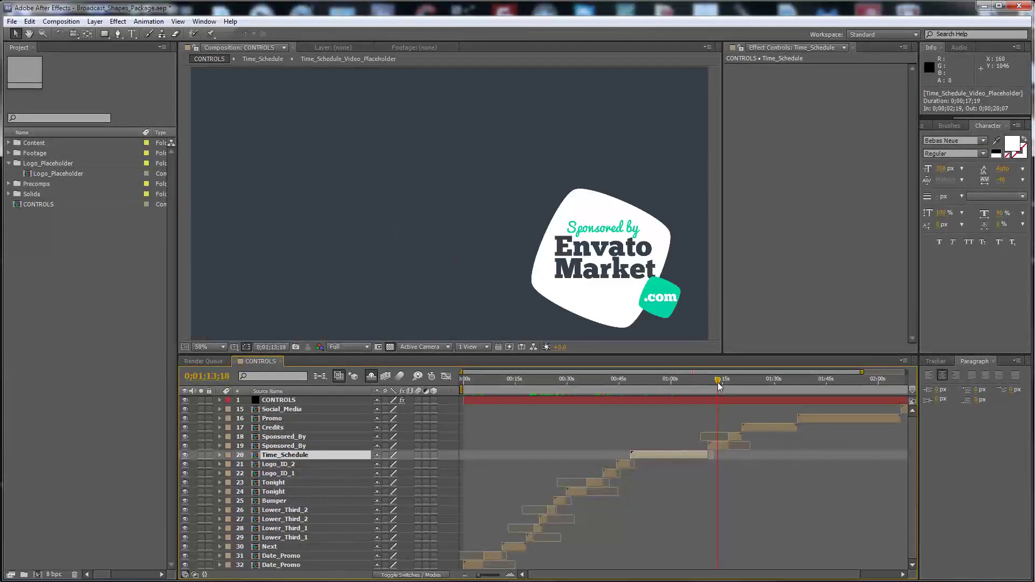
click(717, 445)
double_click(719, 448)
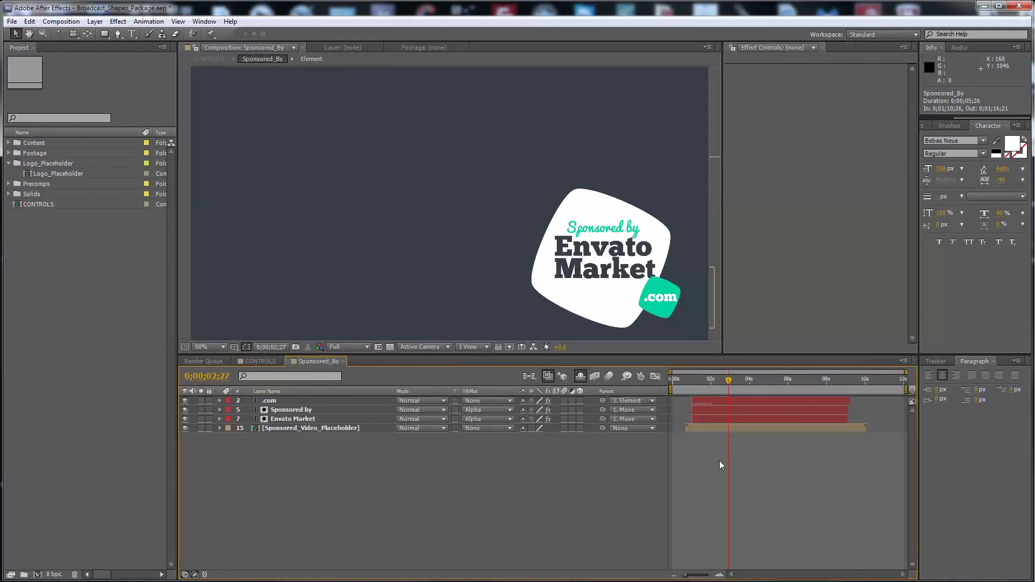
double_click(720, 429)
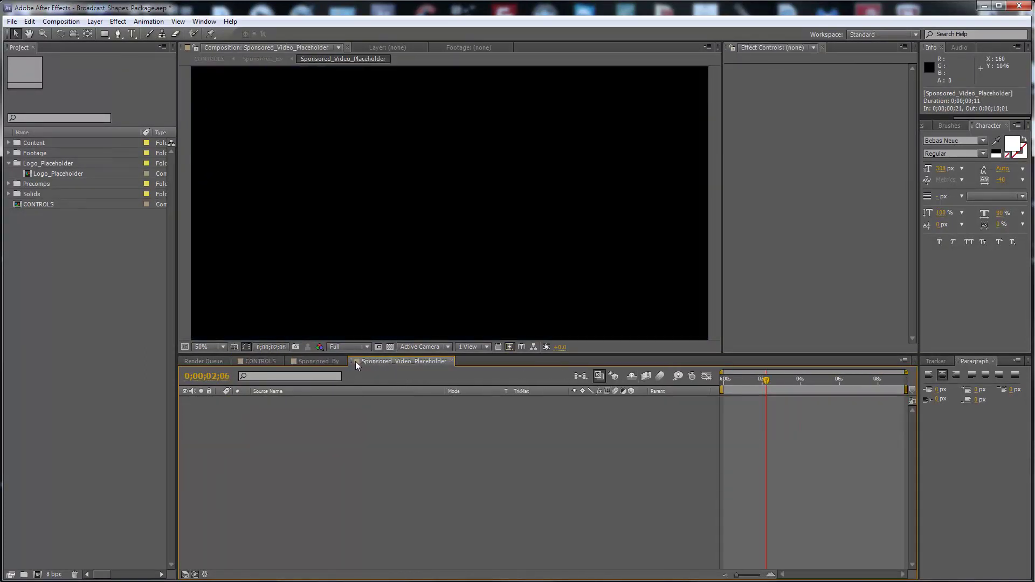
click(451, 361)
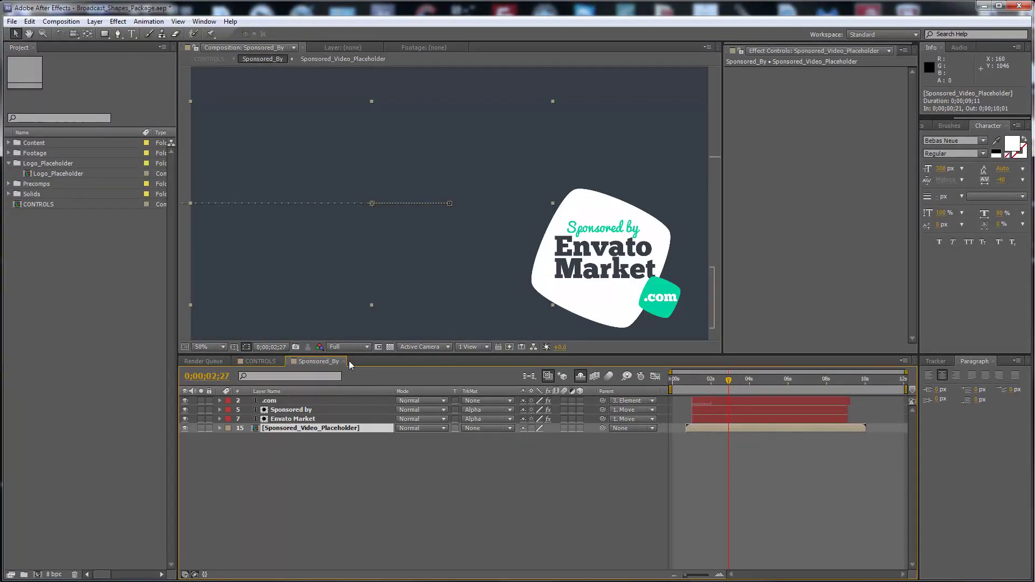
click(345, 361)
drag(746, 378, 769, 384)
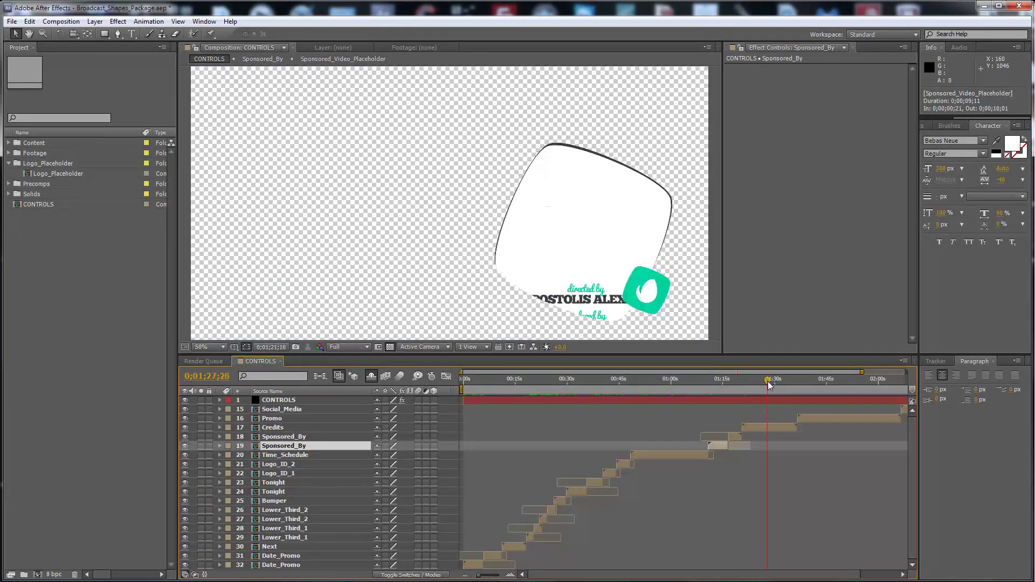
click(772, 428)
click(852, 392)
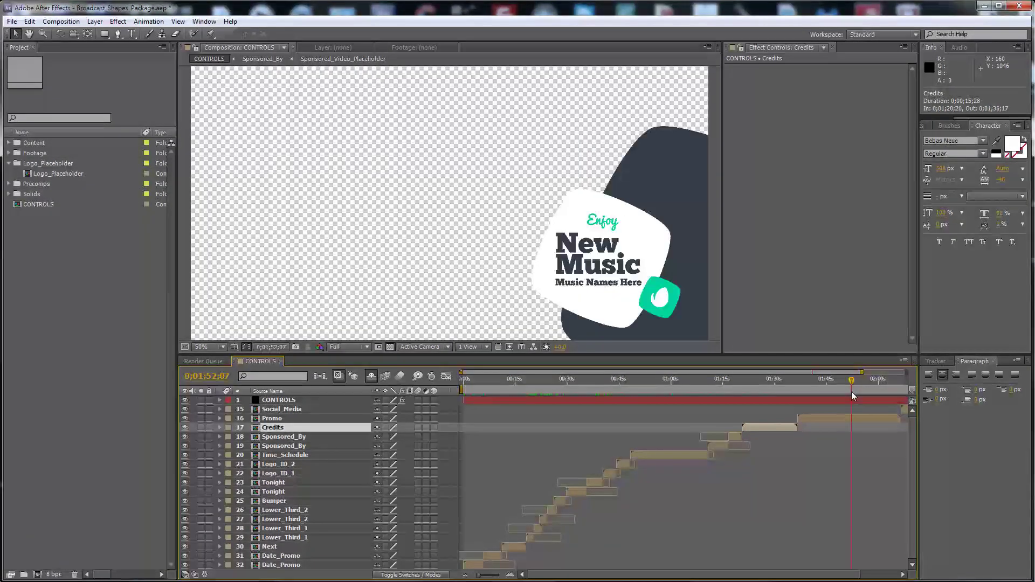
key(minus)
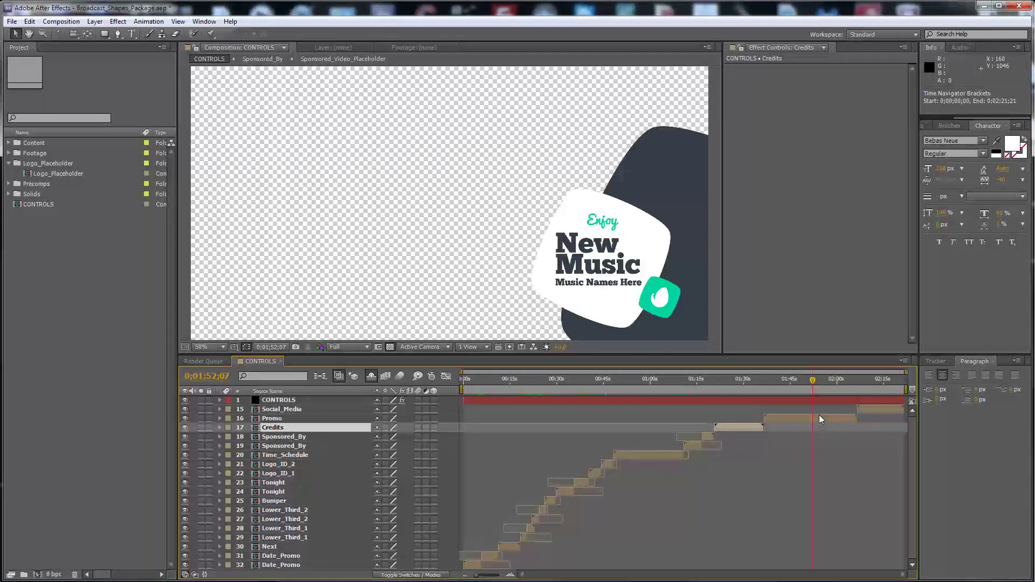
double_click(821, 419)
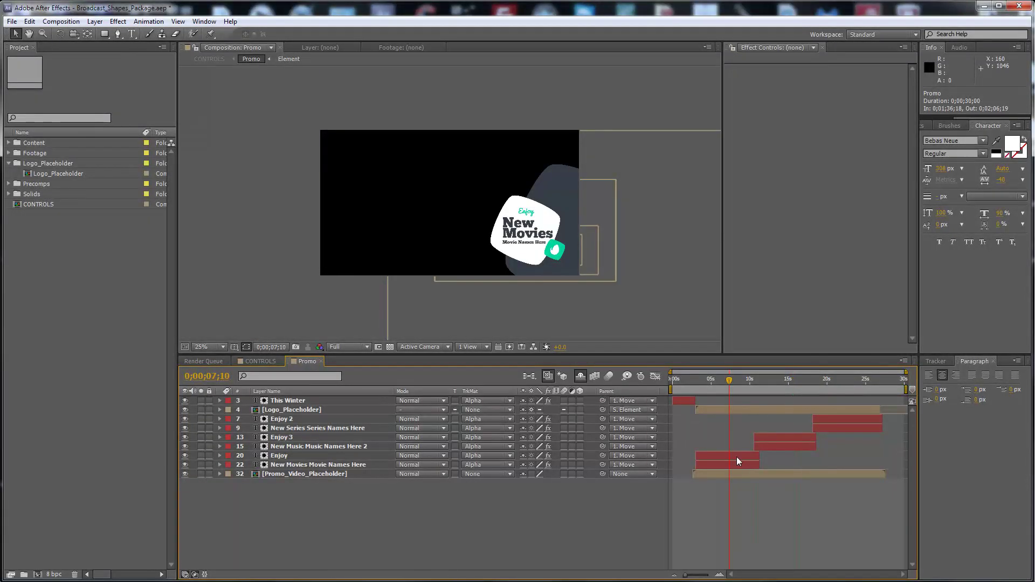
double_click(749, 473)
click(823, 379)
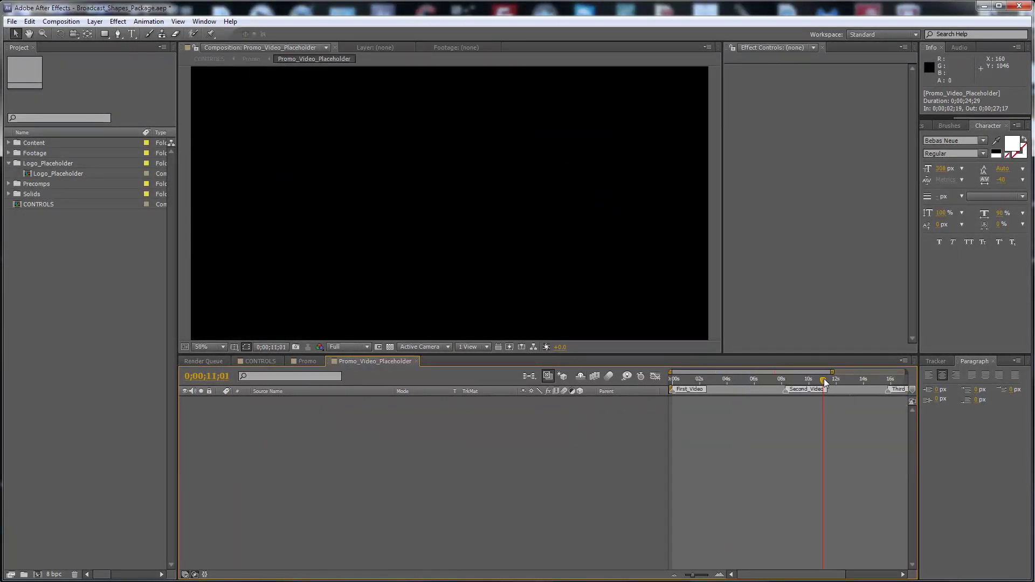
key(minus)
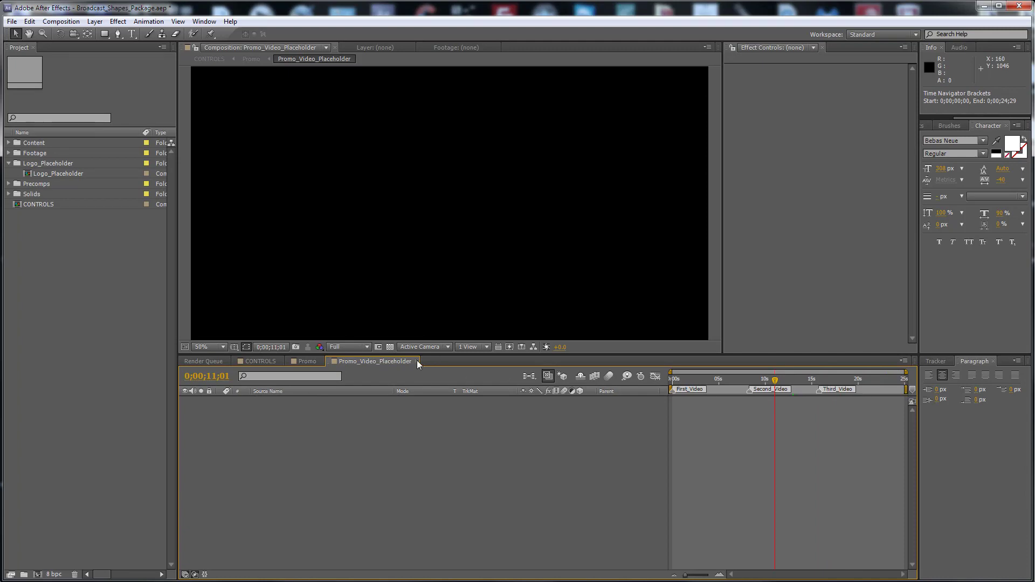
click(417, 362)
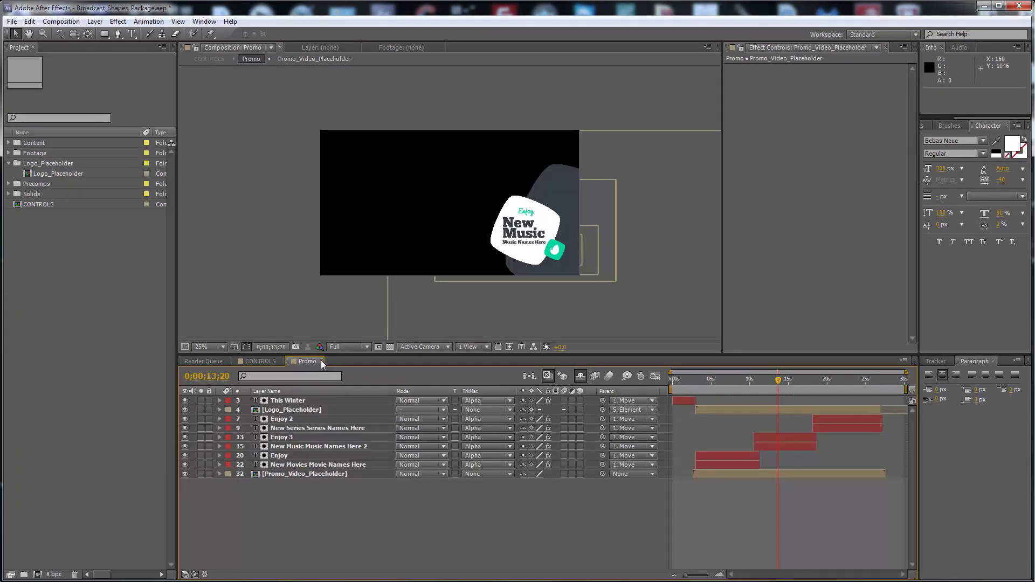
click(321, 360)
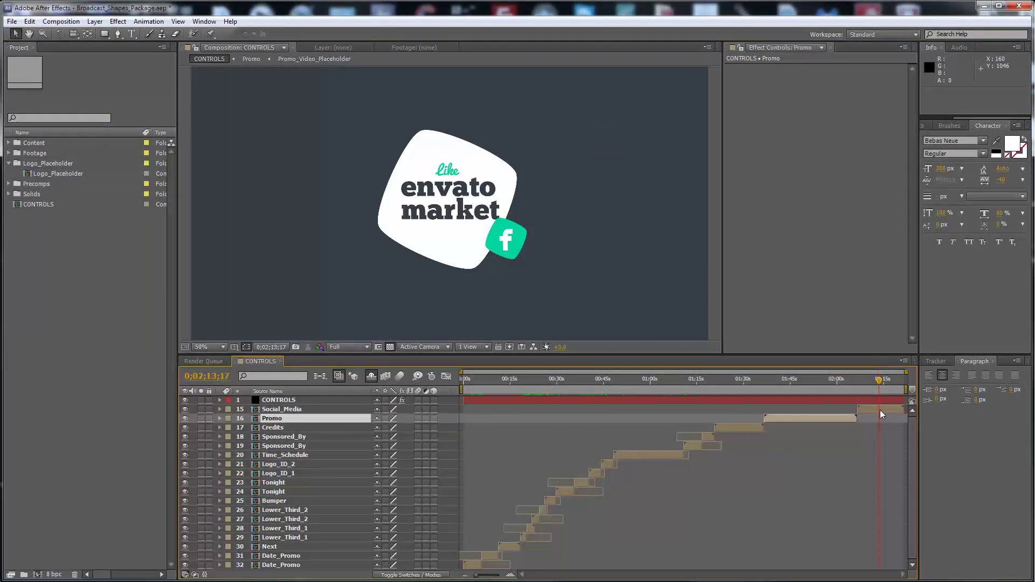
Jump to the 0;00;02;02 Show Name frame and unhide shy guide layers 2–14 in CONTROLS.
click(880, 410)
click(522, 438)
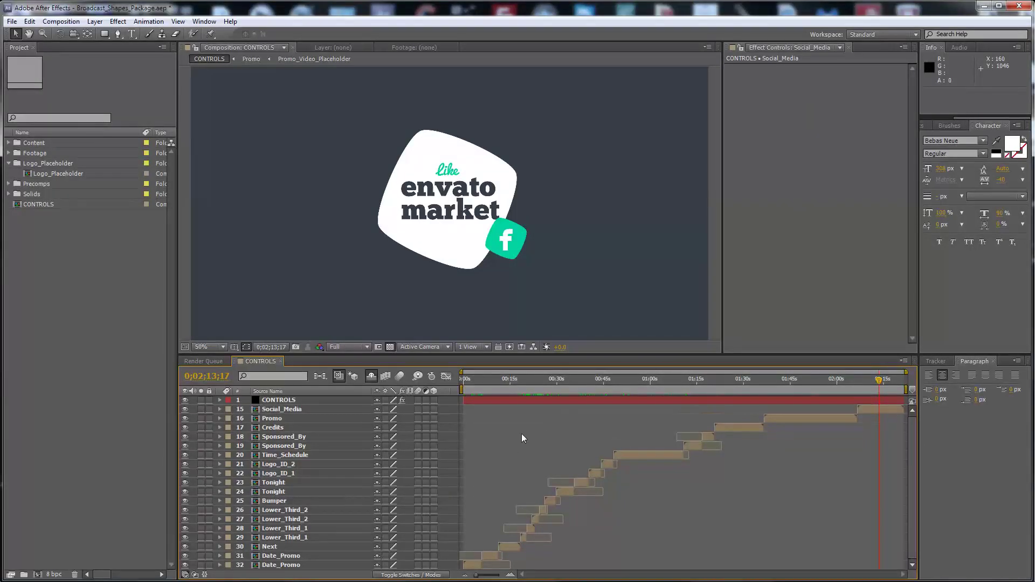
click(480, 379)
click(470, 383)
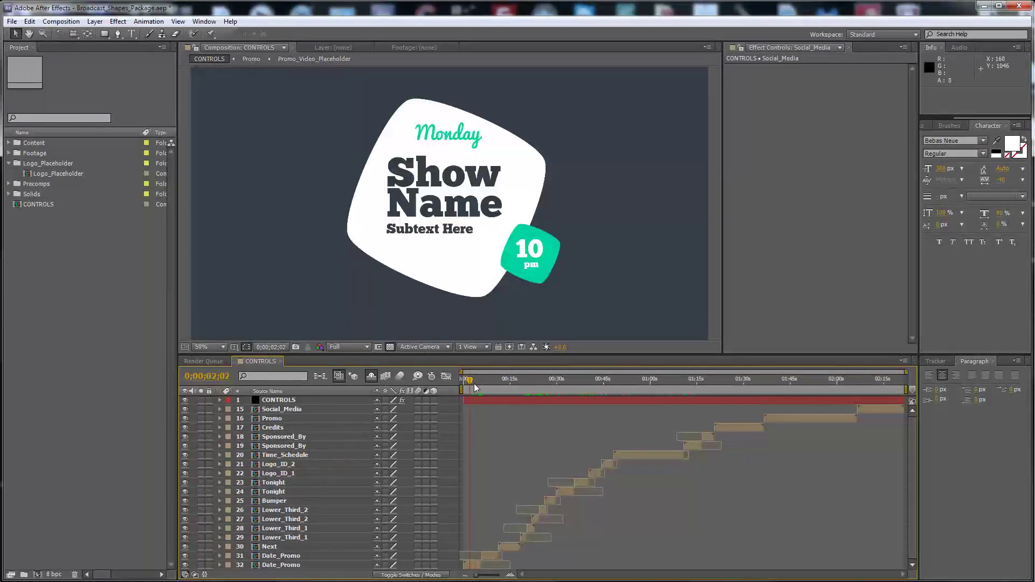
click(482, 402)
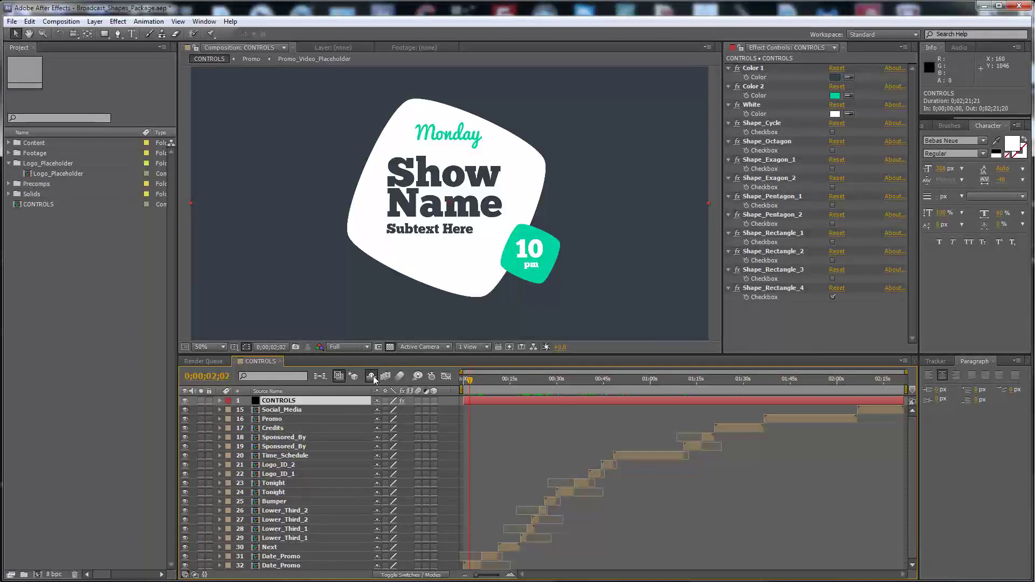
click(371, 377)
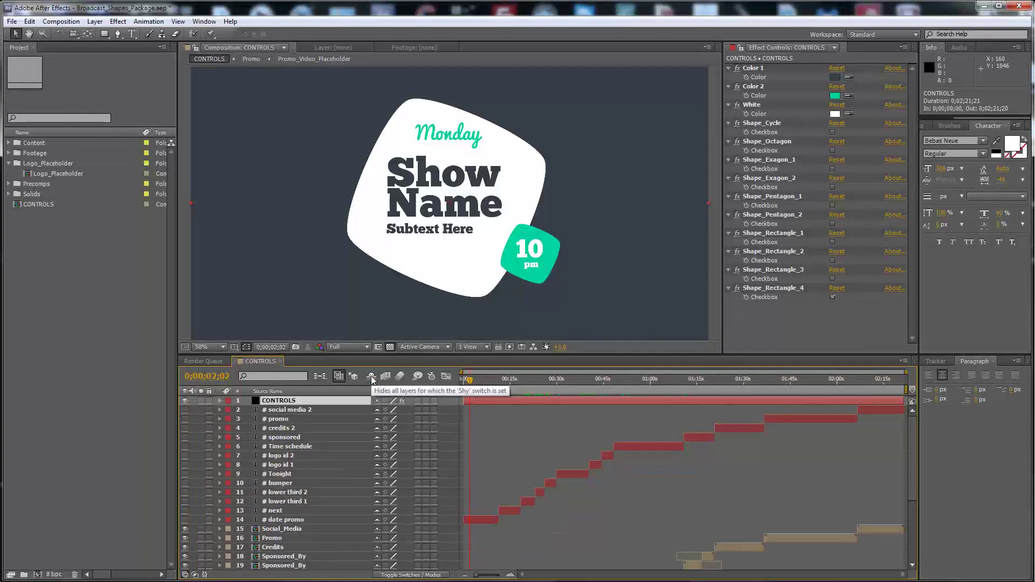
Make guide layers 4–14 visible and scrub the promos past the one-minute mark.
click(477, 519)
drag(184, 519, 189, 423)
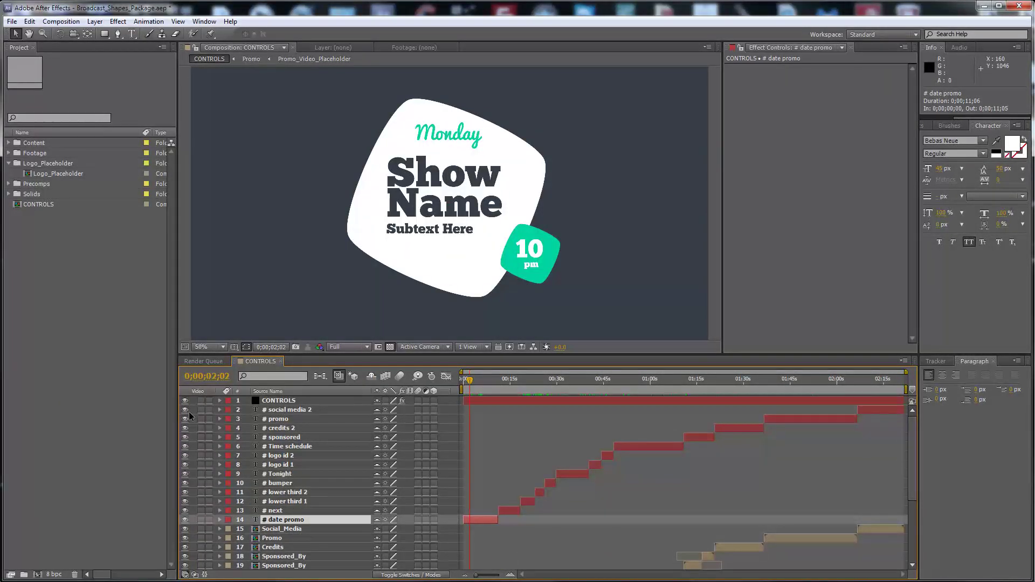
drag(480, 380, 592, 383)
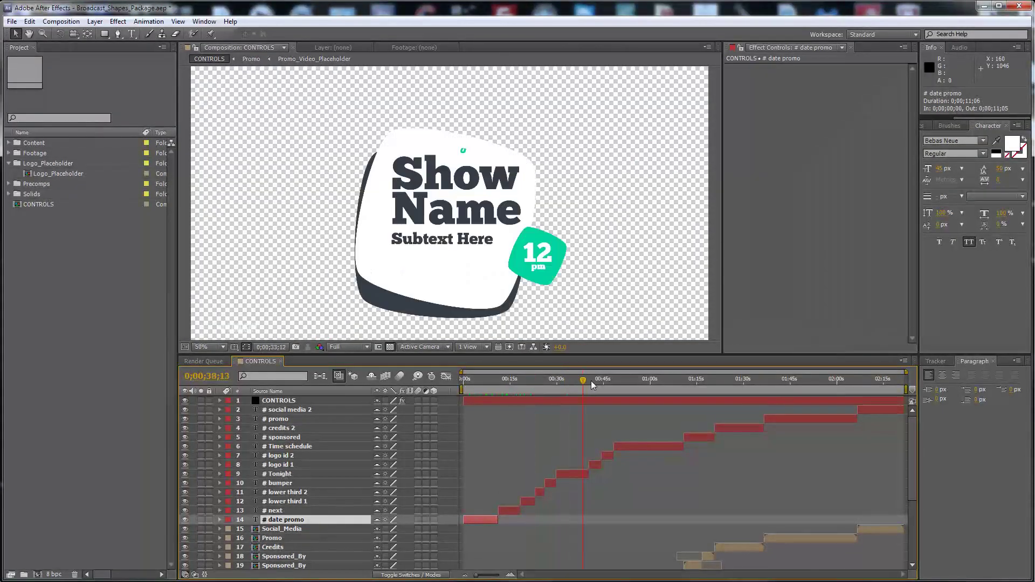
drag(591, 384, 721, 383)
Preview on black instead of transparency and jump to the Credits roll at 0;01;28;25.
click(390, 347)
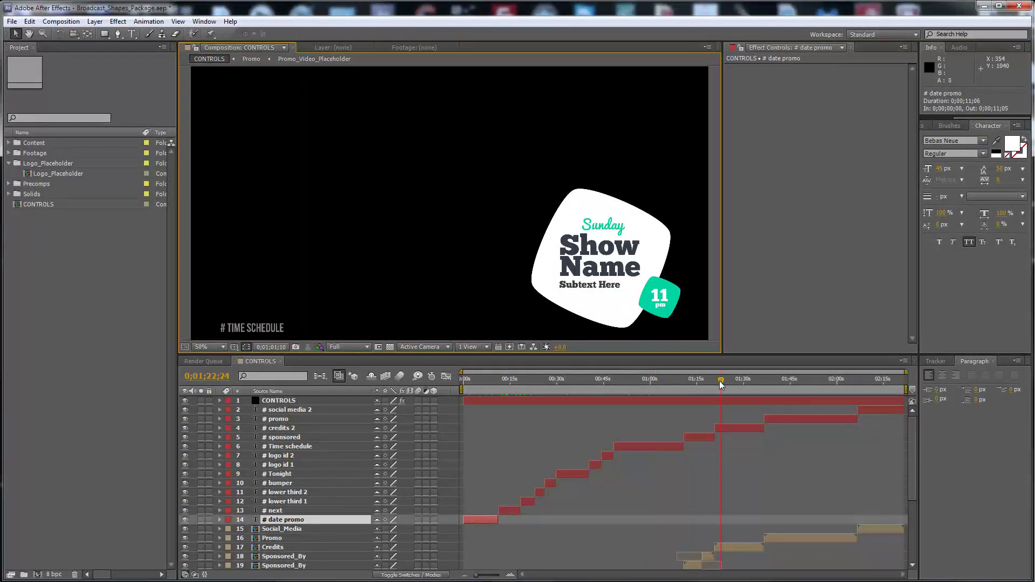
click(740, 379)
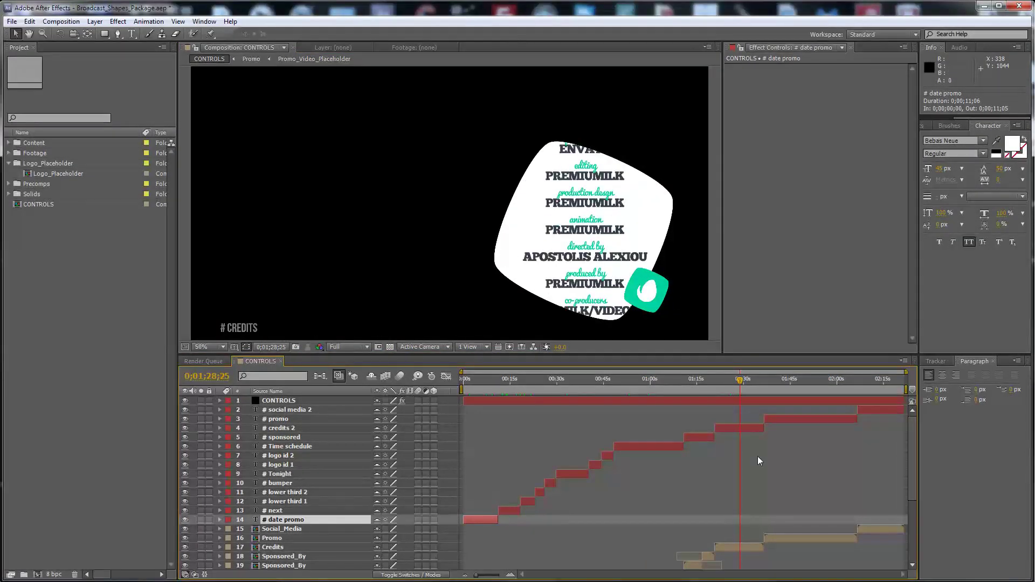
click(732, 549)
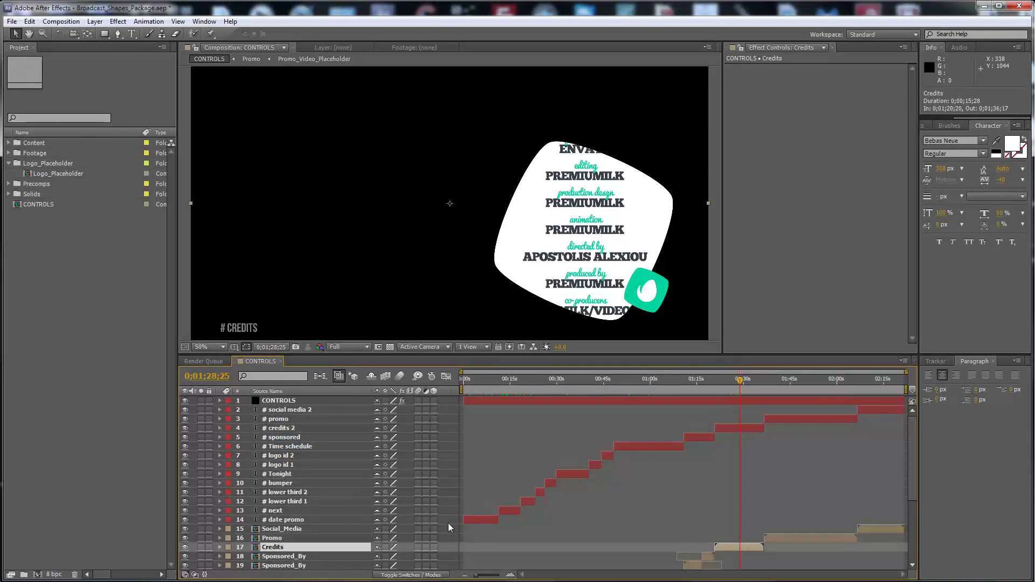
Select guide layers 2–14, hide them with Hide Shy Layers, then deselect all.
click(467, 518)
shift+click(293, 410)
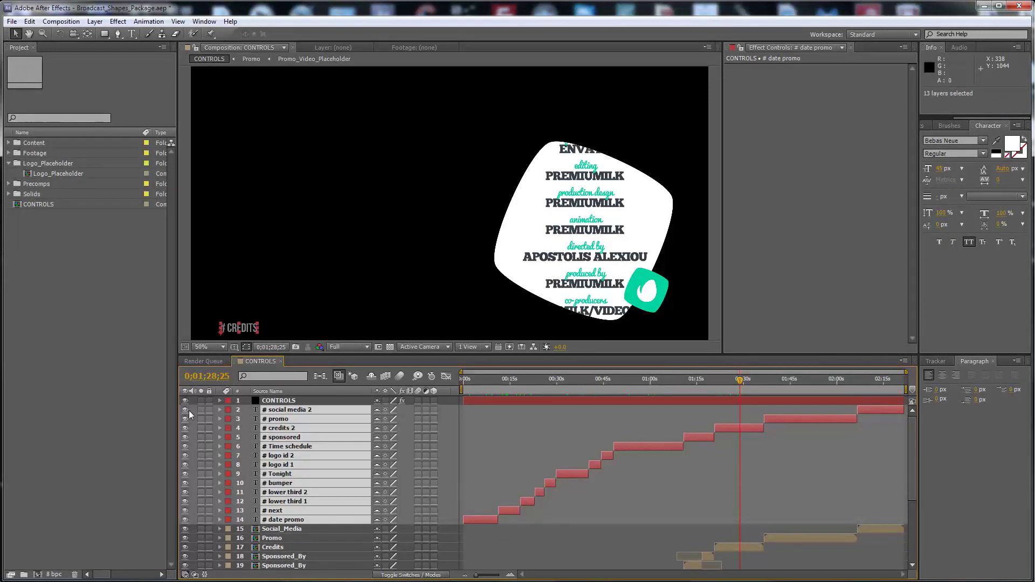
click(372, 376)
click(575, 501)
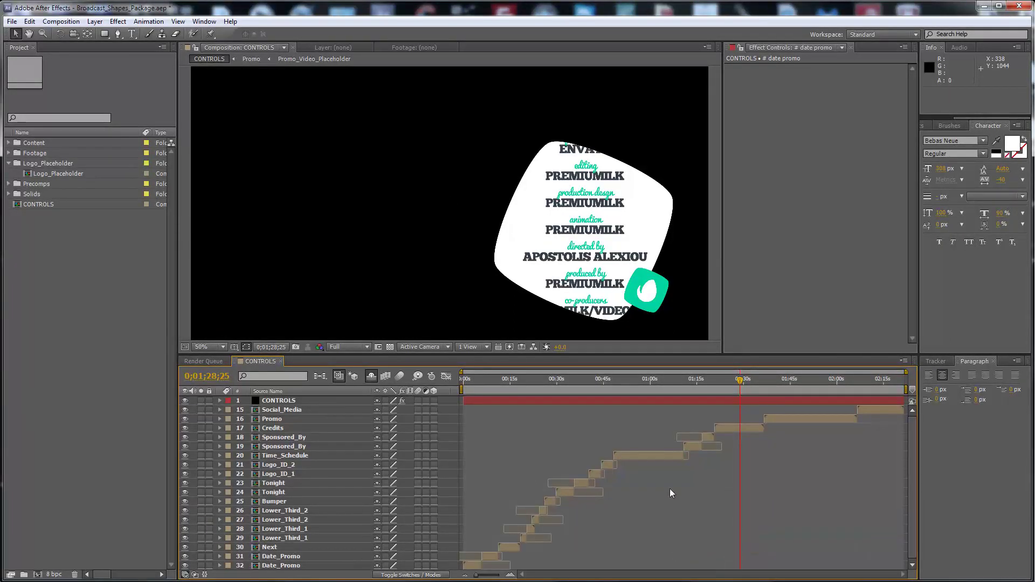
Jump ahead to the New Music promo frame and select the CONTROLS layer.
click(788, 380)
click(813, 379)
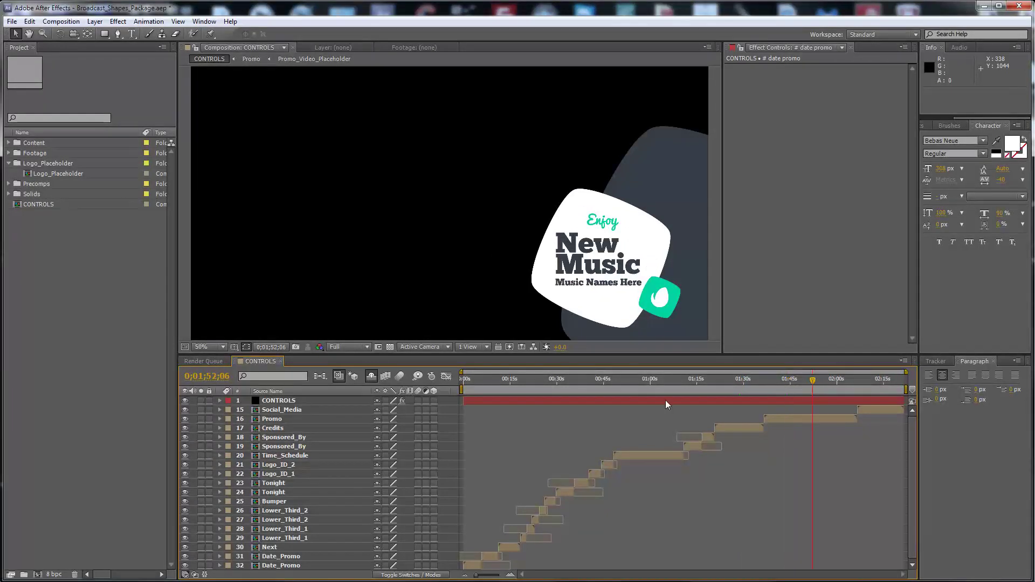
click(479, 401)
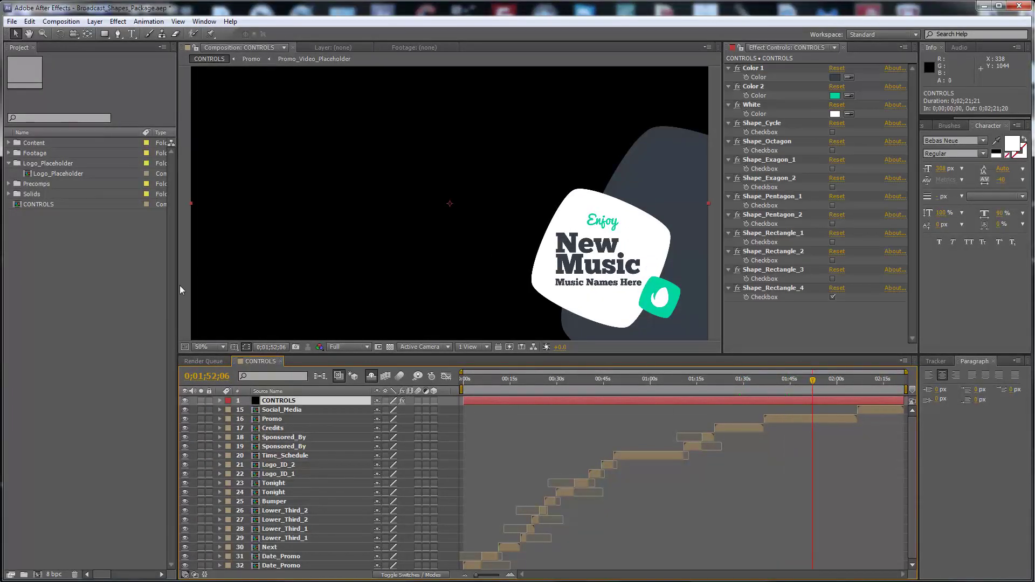
Collapse Logo_Placeholder, expand Content and browse its Bumper, Footage and Precomps subfolders.
click(8, 163)
click(8, 143)
click(28, 156)
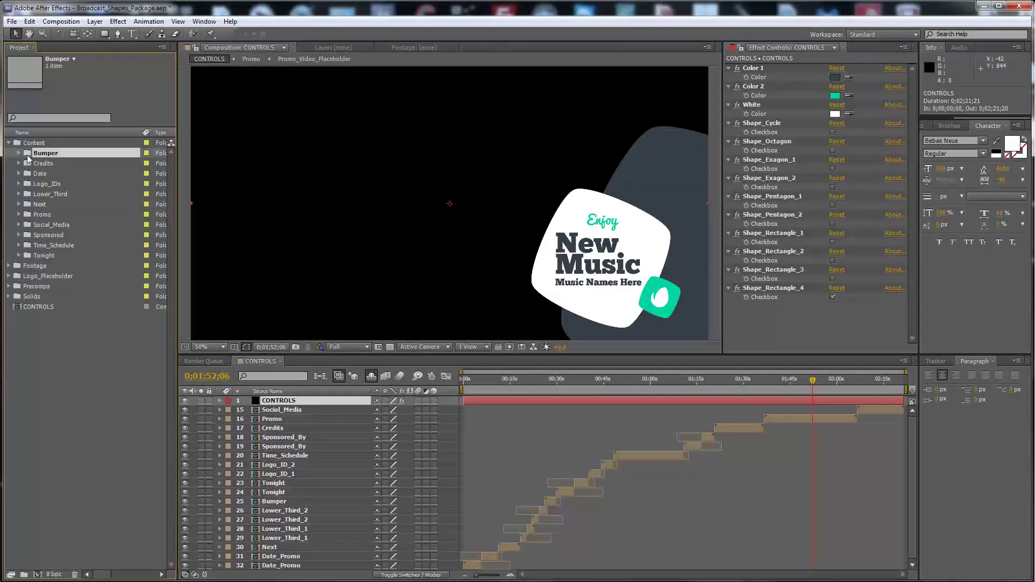
click(19, 153)
click(18, 154)
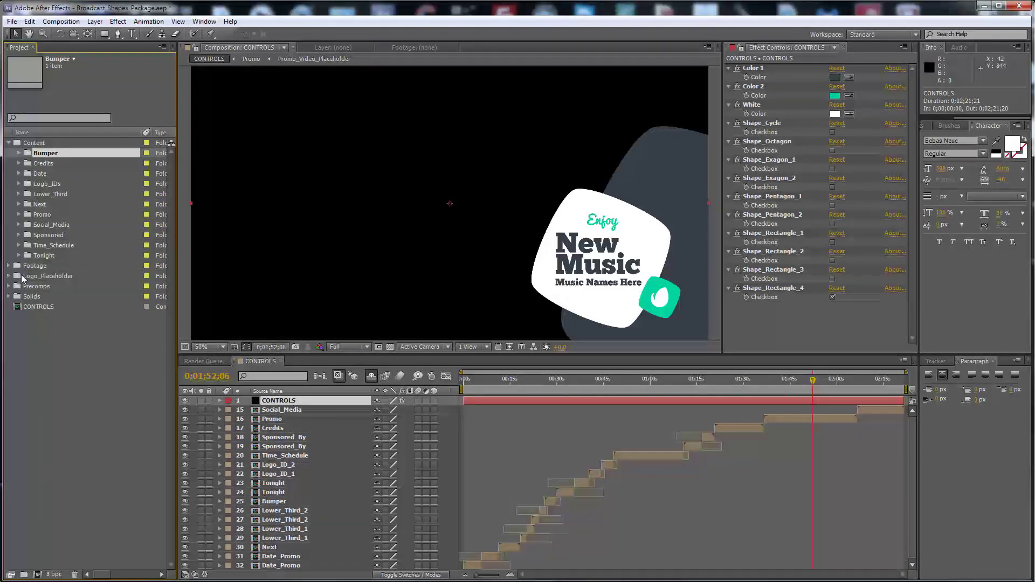
click(21, 266)
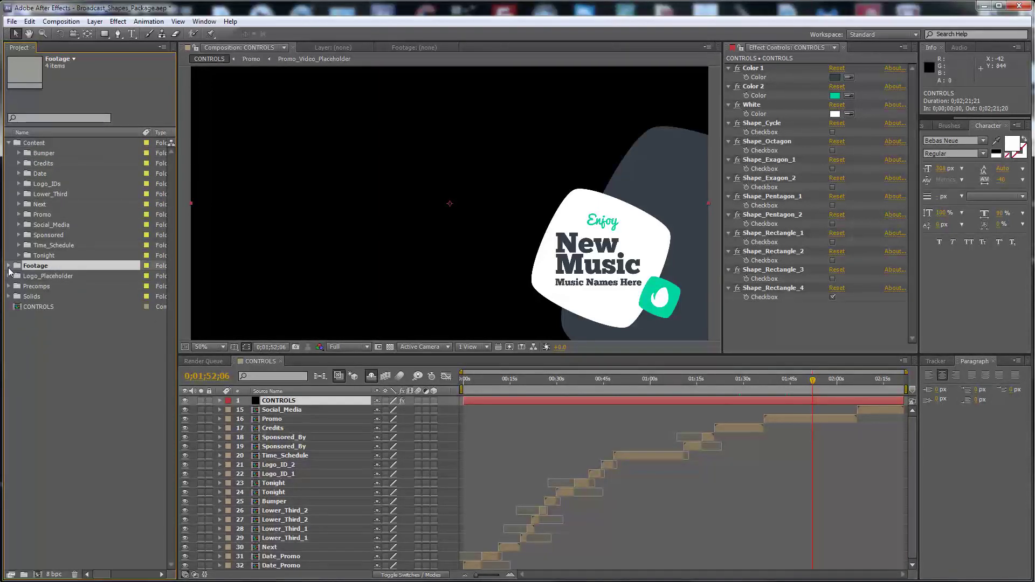
click(39, 288)
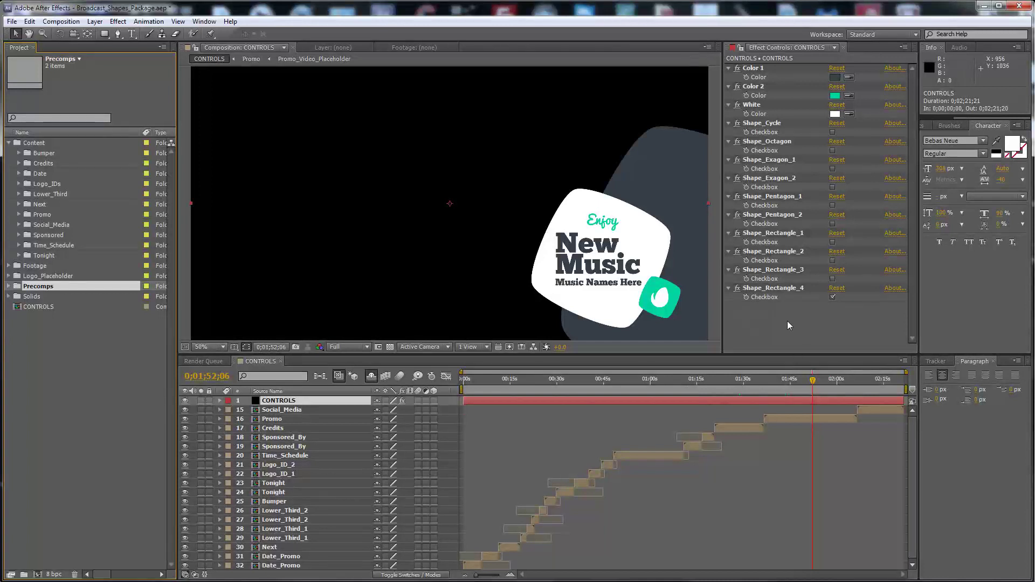
click(776, 290)
Try the Shape_Rectangle 1–4 styles, then settle on Shape_Pentagon_2 for the card.
click(833, 298)
click(833, 279)
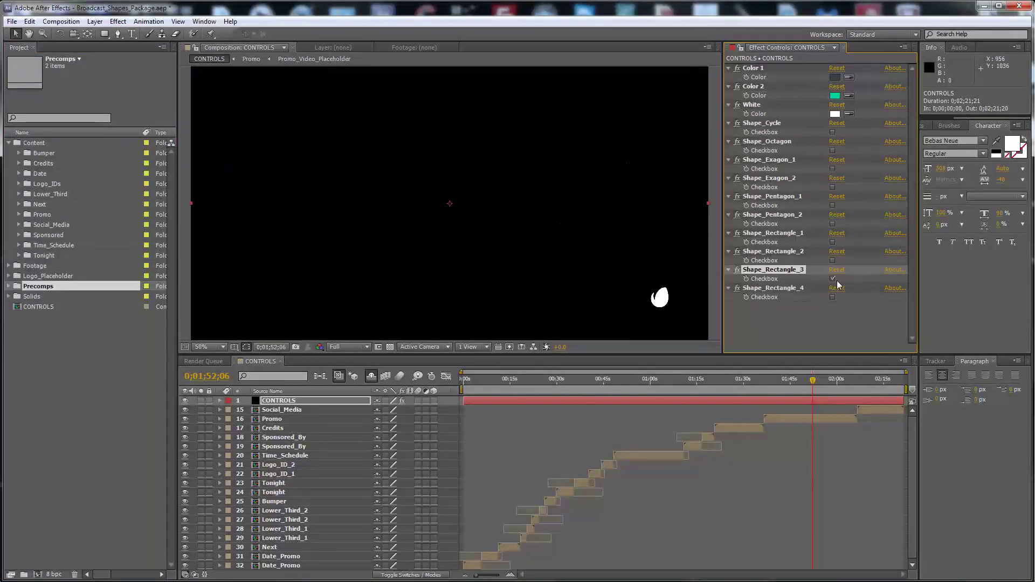
click(832, 279)
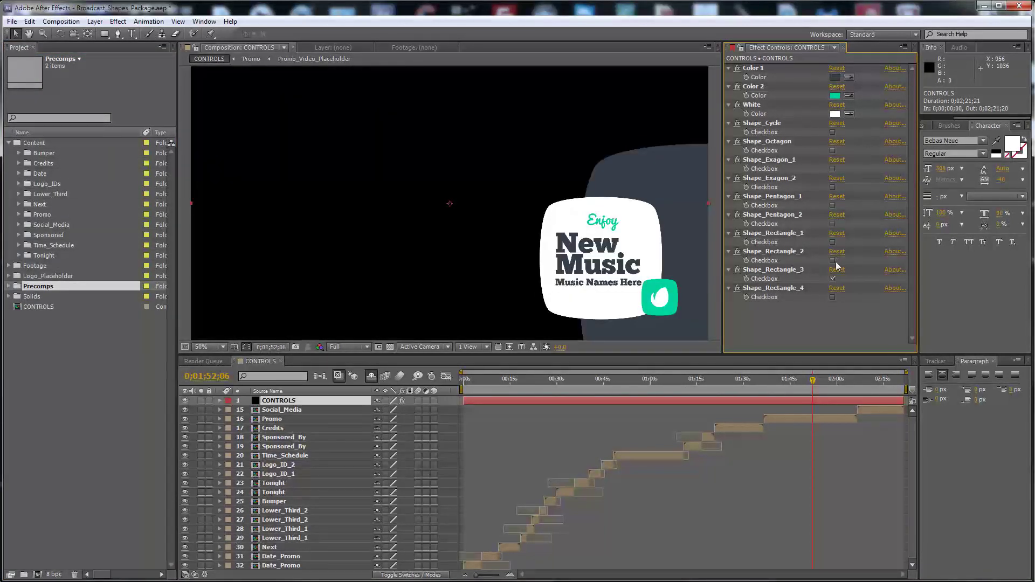
click(833, 260)
click(832, 279)
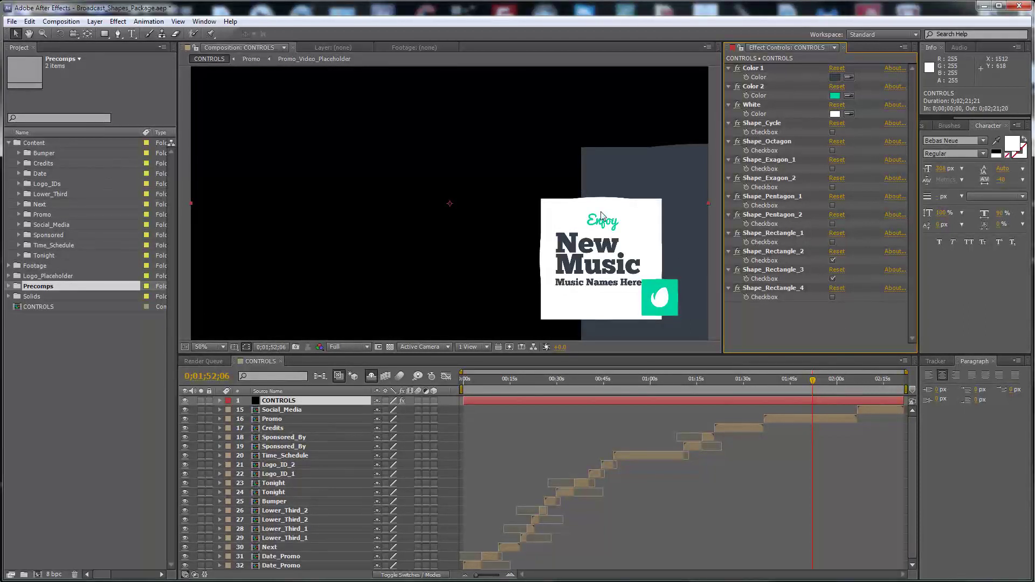
click(833, 279)
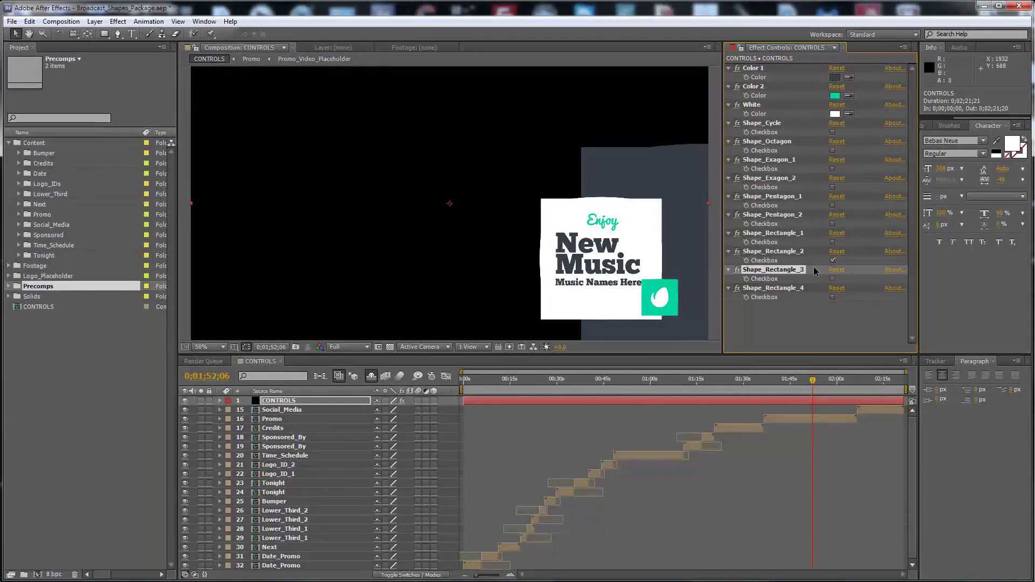
click(832, 242)
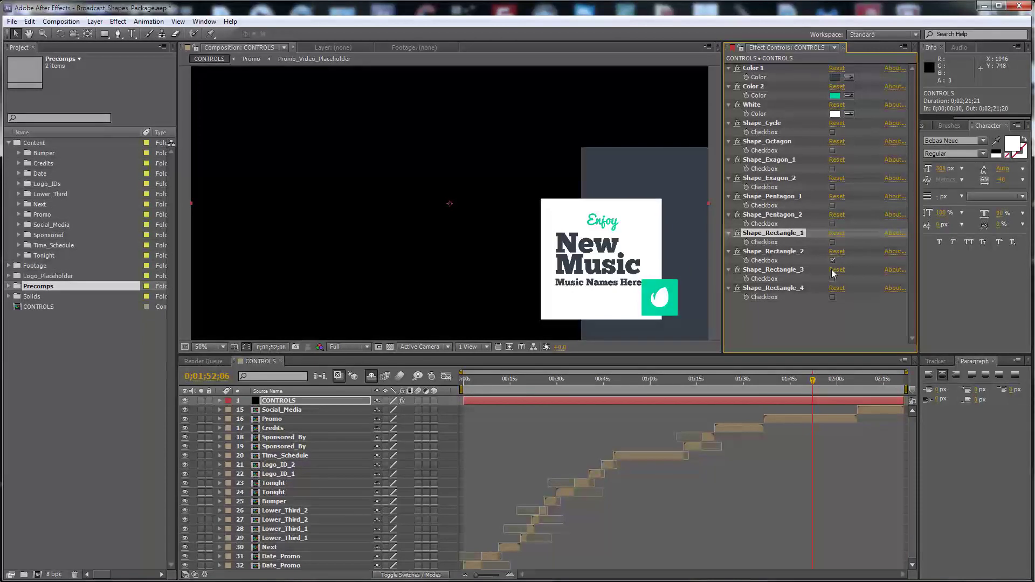
click(832, 260)
click(832, 224)
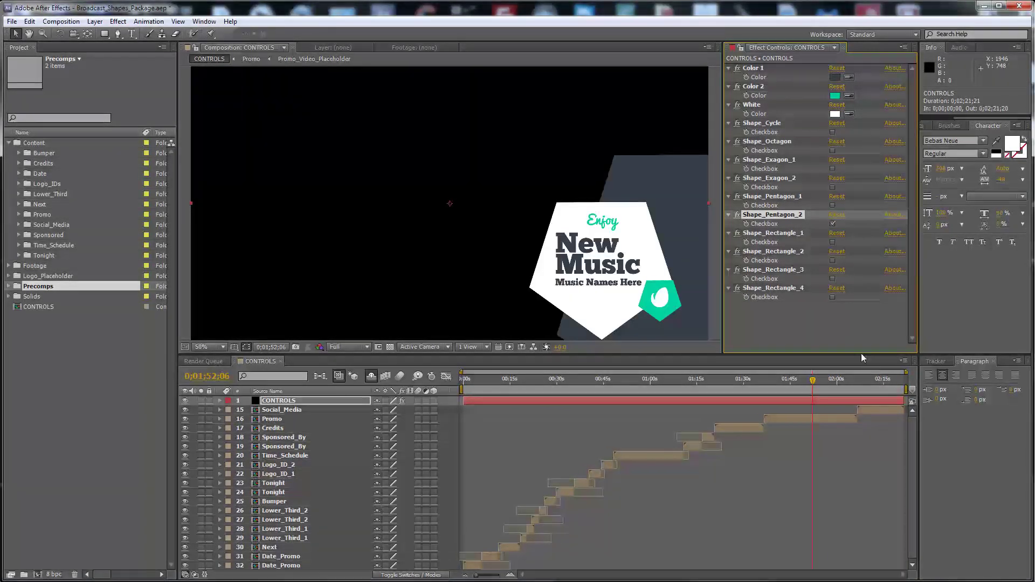
Jump back to the Monday Show Name card and swap Shape_Pentagon_2 for Shape_Pentagon_1.
click(876, 387)
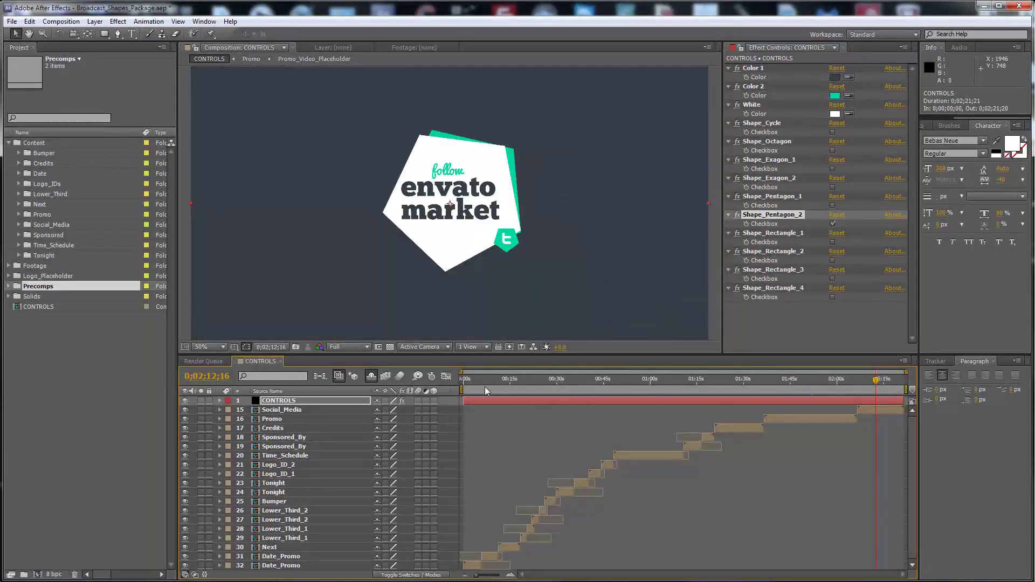
click(469, 384)
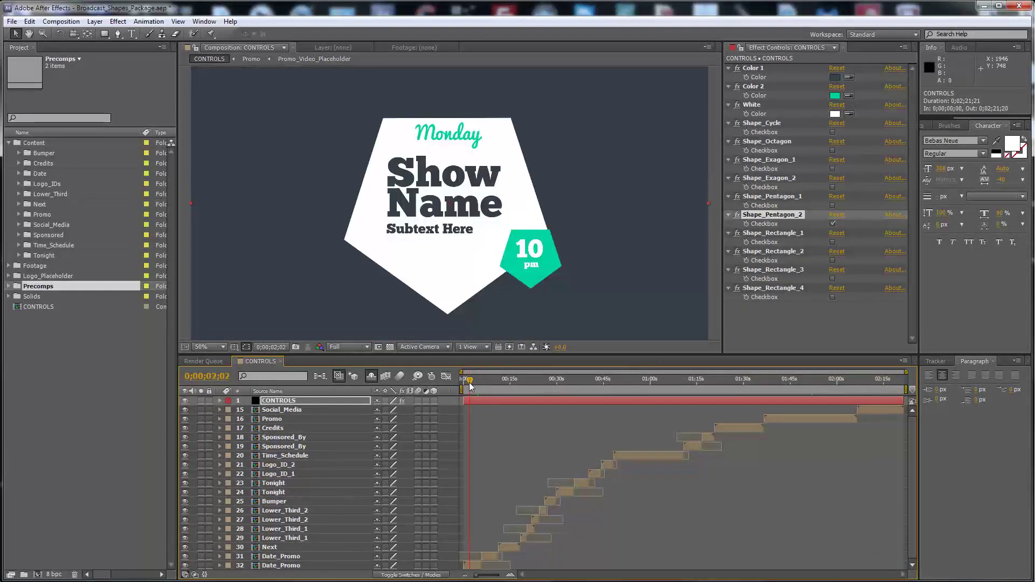
click(832, 205)
click(833, 225)
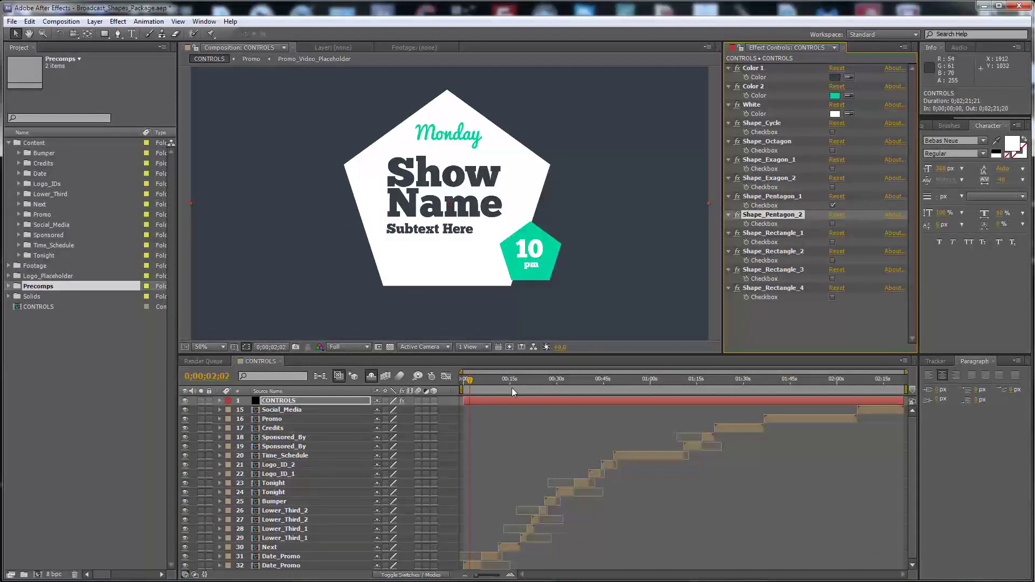
Reselect CONTROLS, turn off Shape_Pentagon_1 and switch the card to the Shape_Cycle circle.
click(492, 410)
click(481, 400)
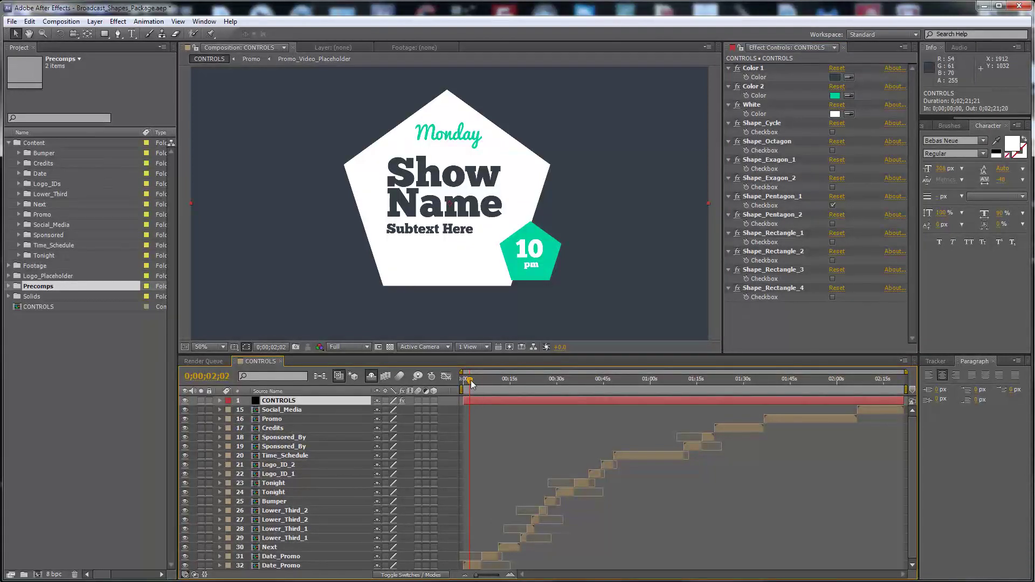
click(833, 205)
click(833, 132)
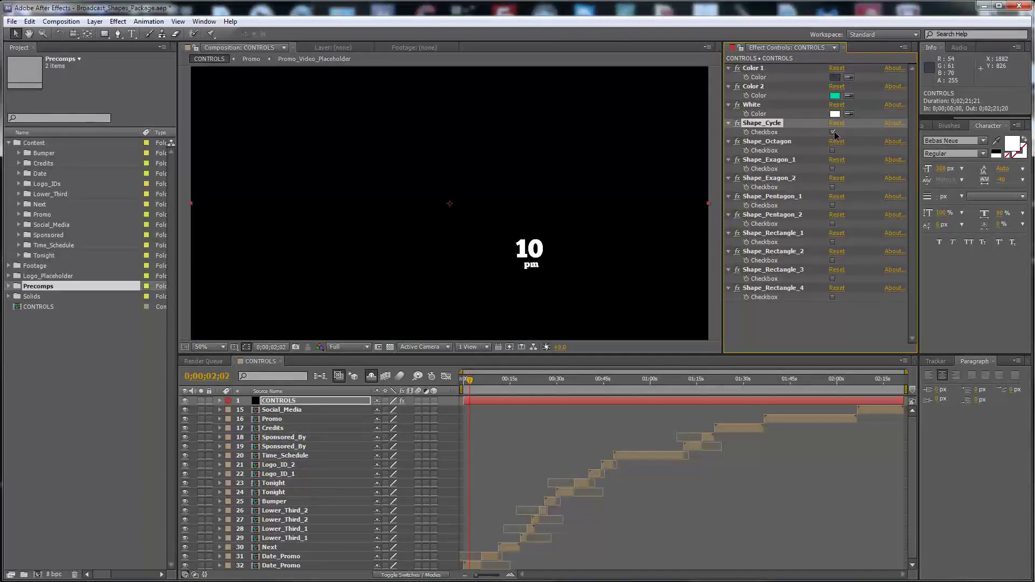